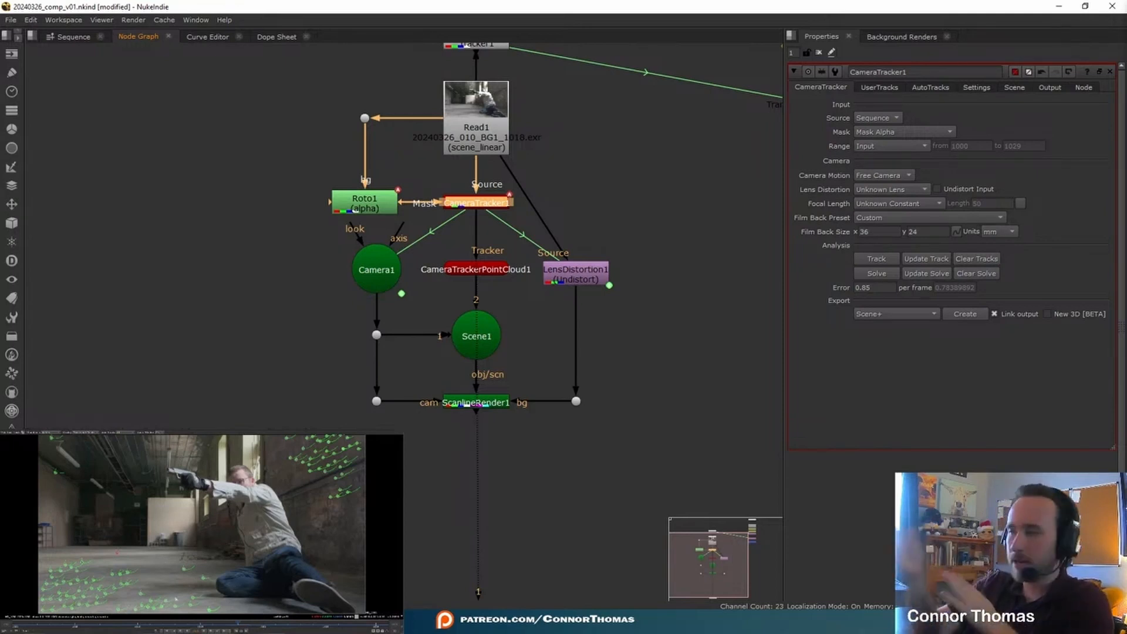
Step: Create a card from the camera tracking points, connect it to Scene1 and view the ScanlineRender output
{"action": "right_click", "coordinate": [152, 600]}
{"action": "left_click", "coordinate": [200, 619]}
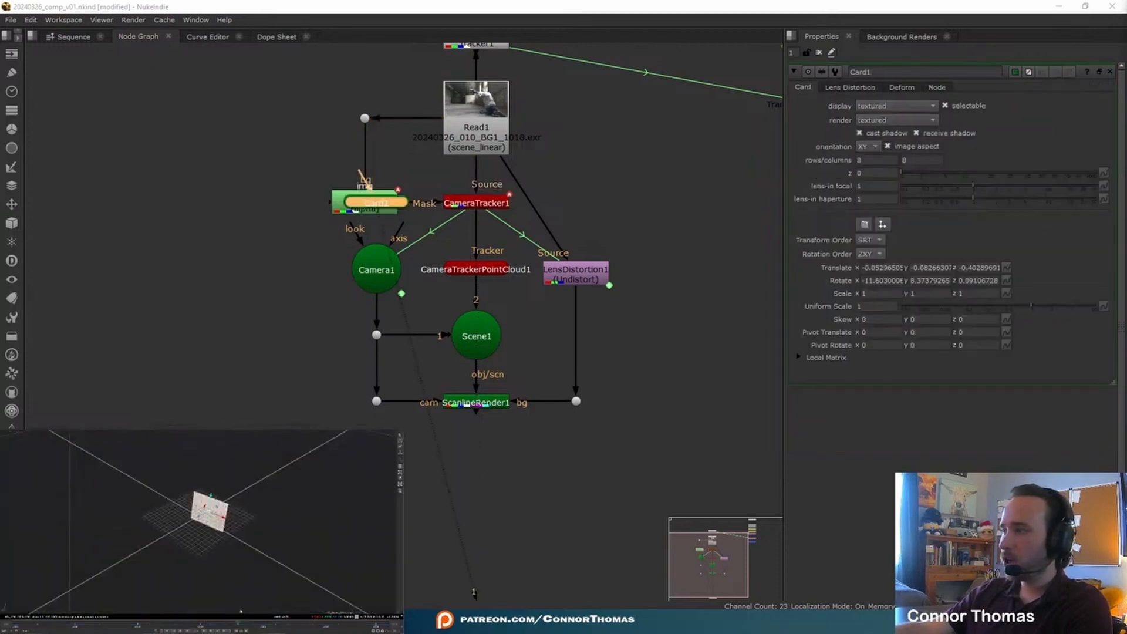
{"action": "left_click_drag", "start_coordinate": [190, 264], "coordinate": [482, 339]}
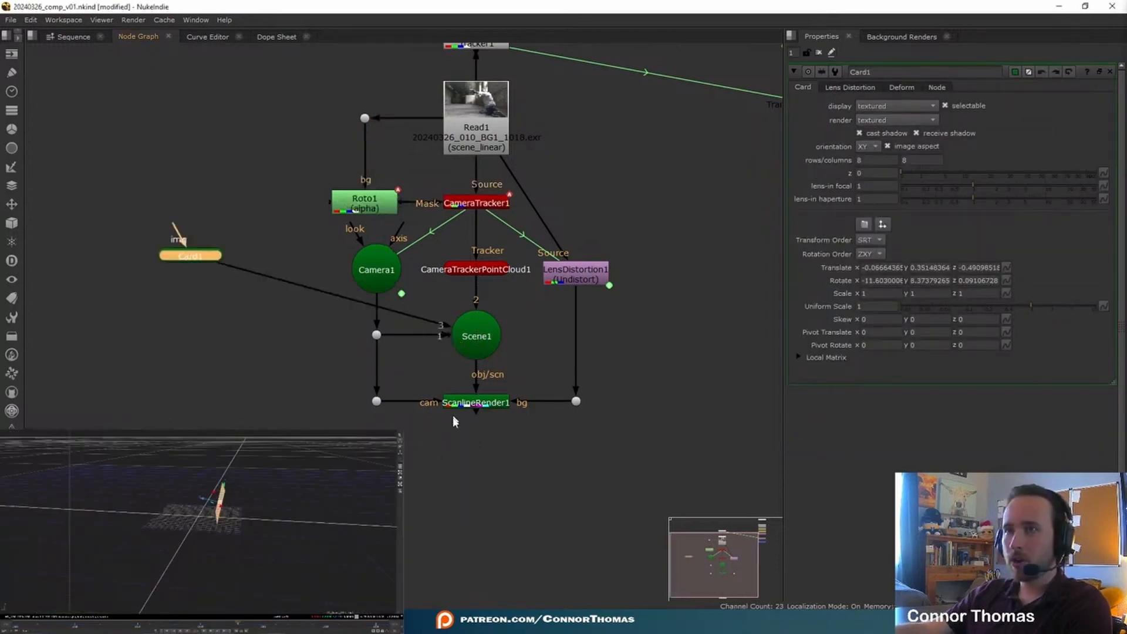
{"action": "left_click", "coordinate": [473, 405]}
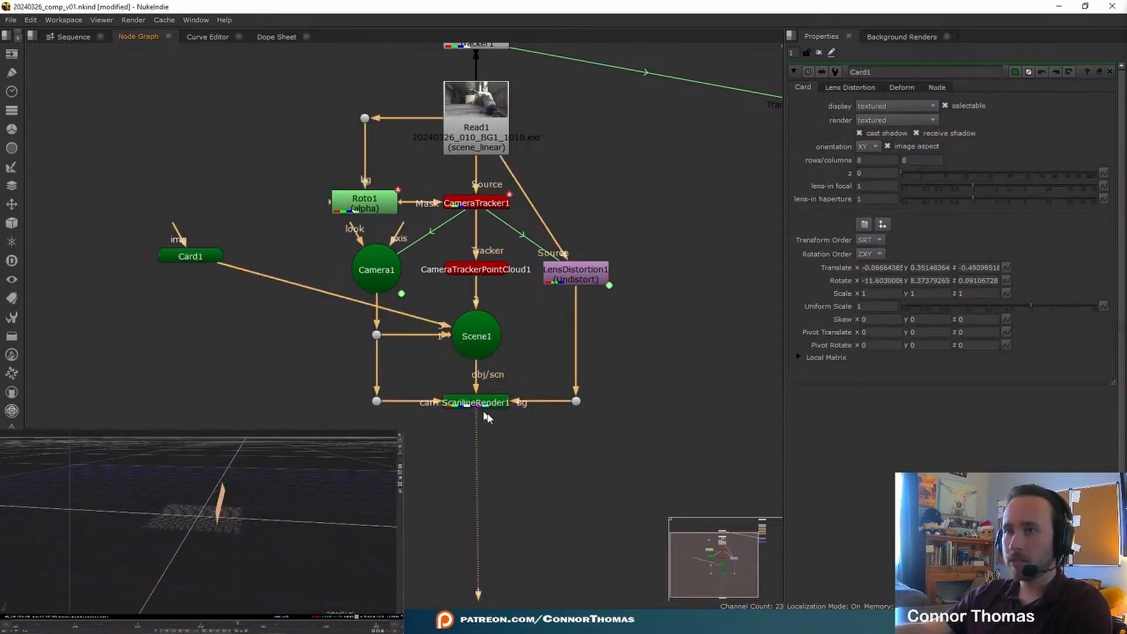
{"action": "key", "text": "1"}
{"action": "key", "text": "Tab"}
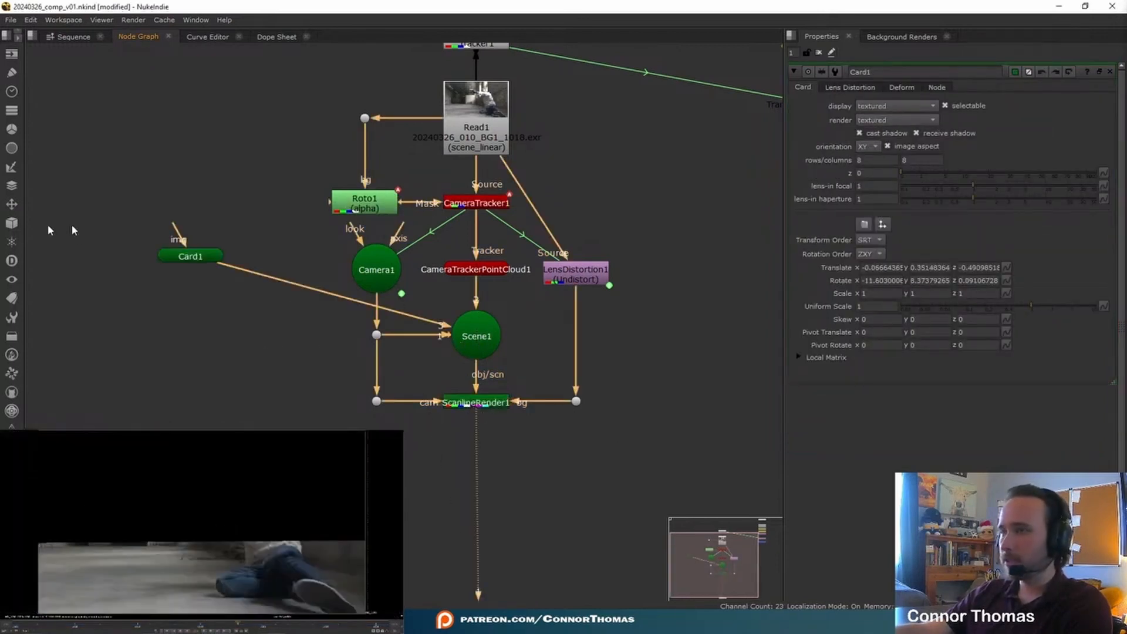
Step: Add a CheckerBoard node above the card and connect it to the card's img input
{"action": "left_click", "coordinate": [128, 154]}
{"action": "key", "text": "Tab"}
{"action": "type", "text": "check"}
{"action": "key", "text": "Return"}
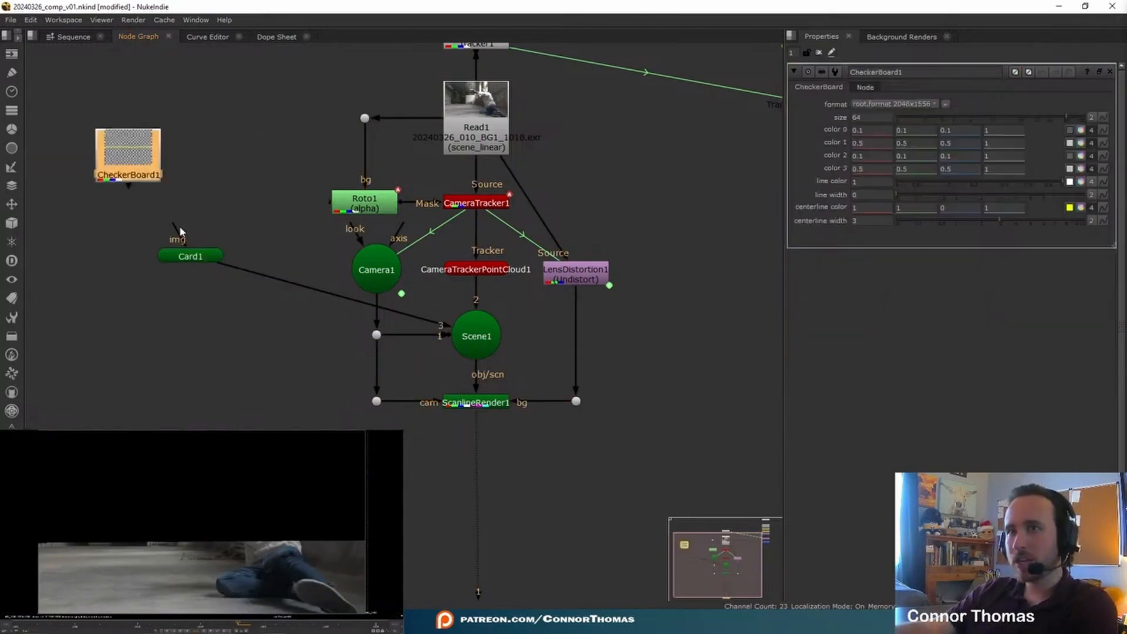
{"action": "left_click_drag", "start_coordinate": [178, 223], "coordinate": [147, 174]}
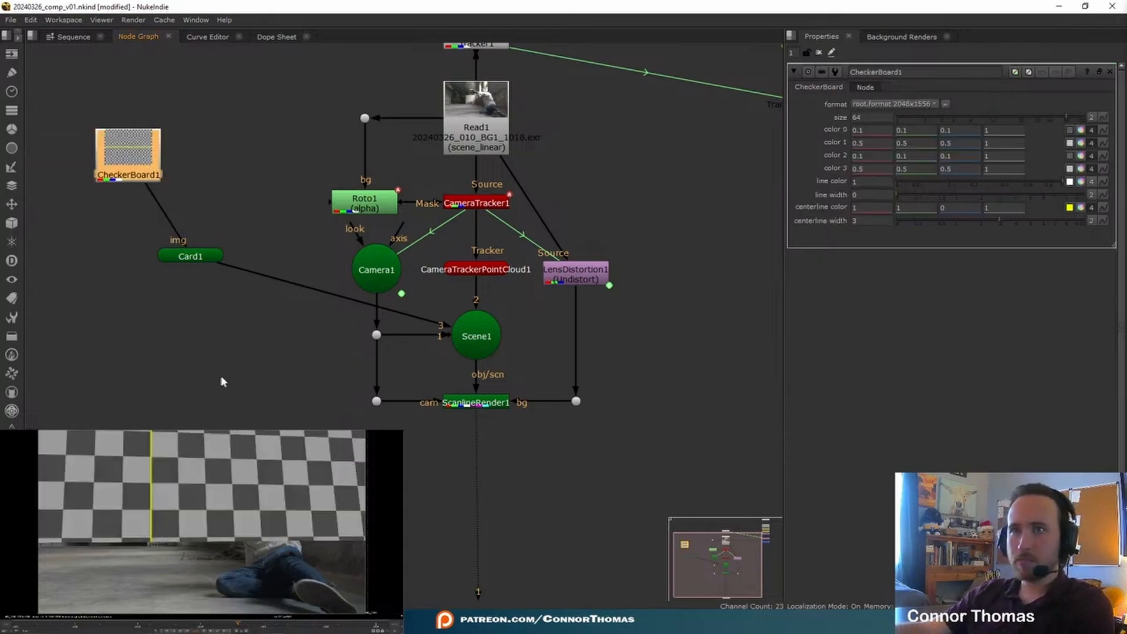
Step: Reduce the card's uniform scale to 0.06 and position the card at the muzzle of the actor's pistol
{"action": "left_click", "coordinate": [224, 373]}
{"action": "double_click", "coordinate": [192, 257]}
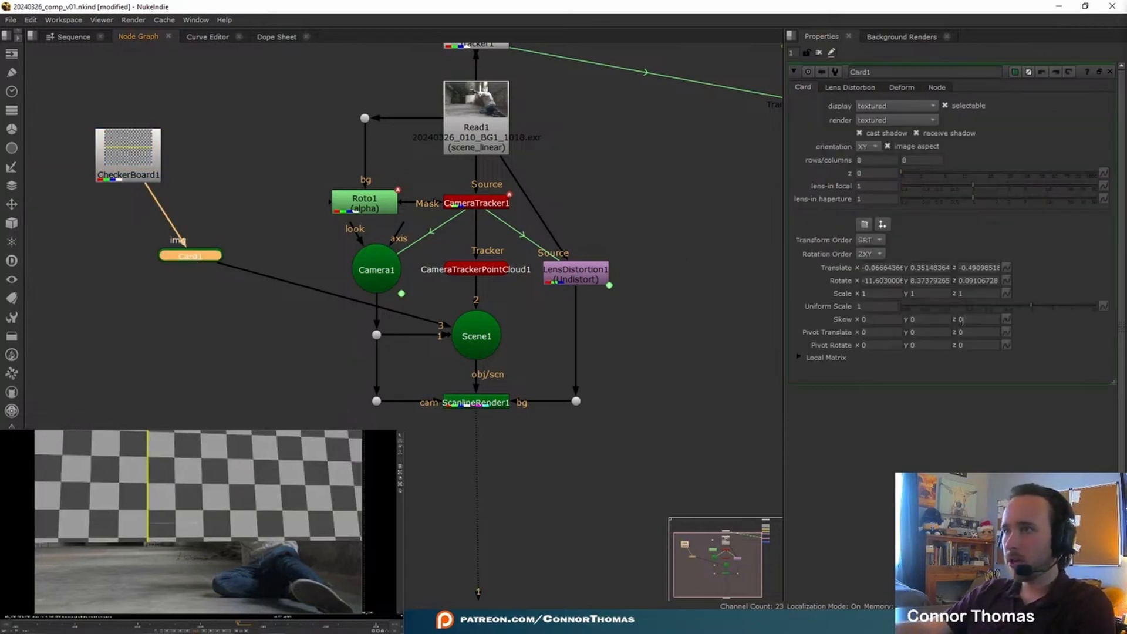
{"action": "left_click_drag", "start_coordinate": [963, 305], "coordinate": [1020, 309]}
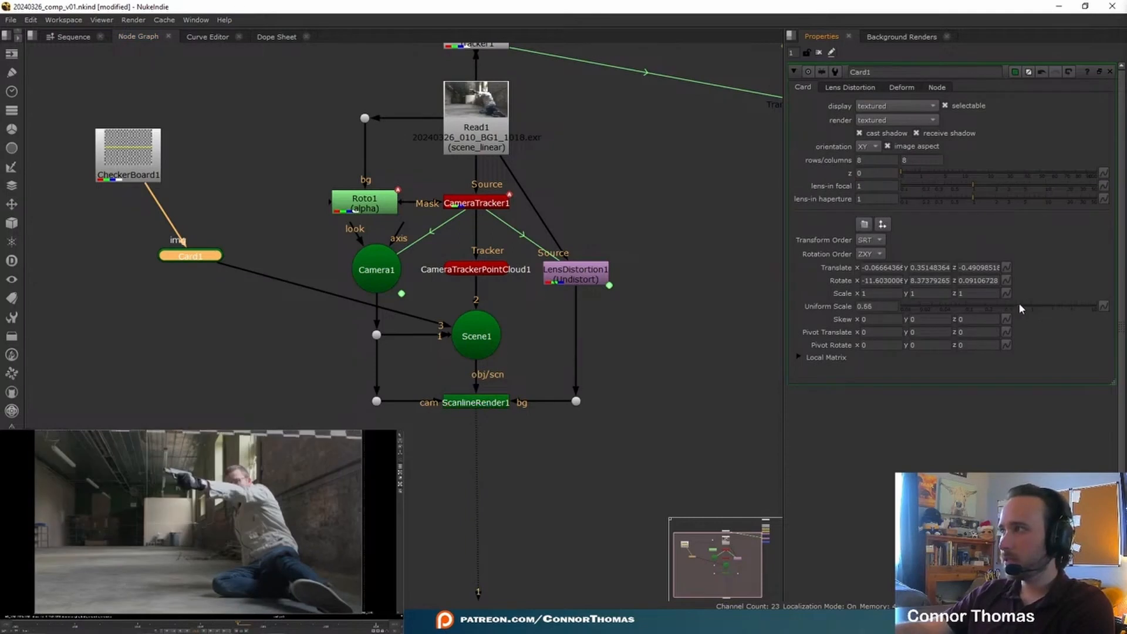
{"action": "key", "text": "Tab"}
{"action": "left_click_drag", "start_coordinate": [232, 481], "coordinate": [228, 507]}
{"action": "key", "text": "Tab"}
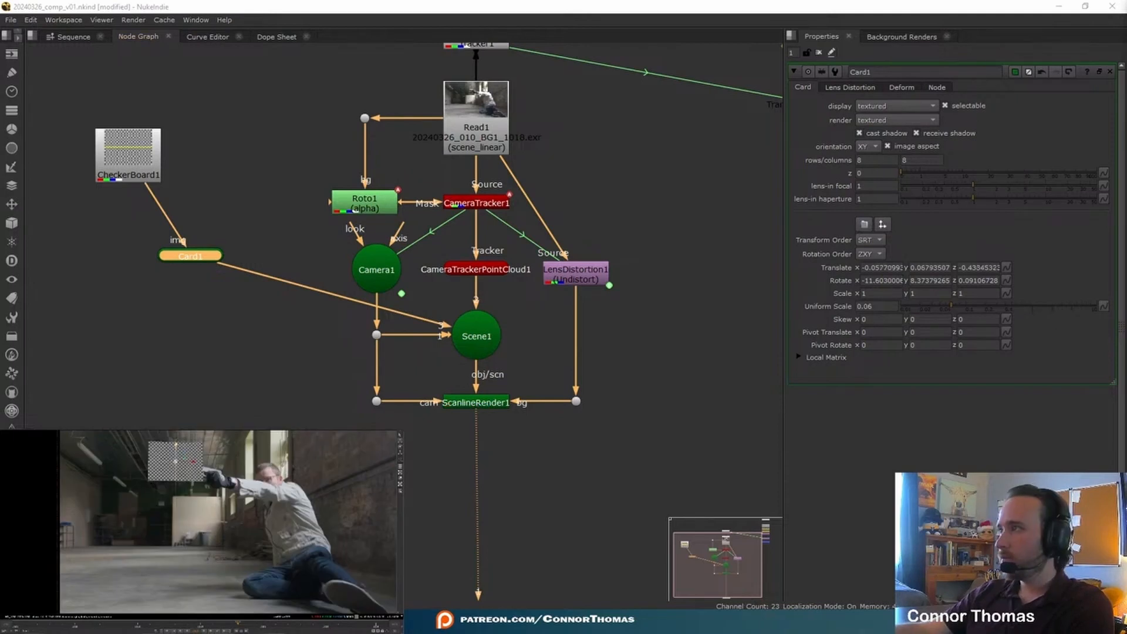
{"action": "left_click_drag", "start_coordinate": [176, 442], "coordinate": [176, 451]}
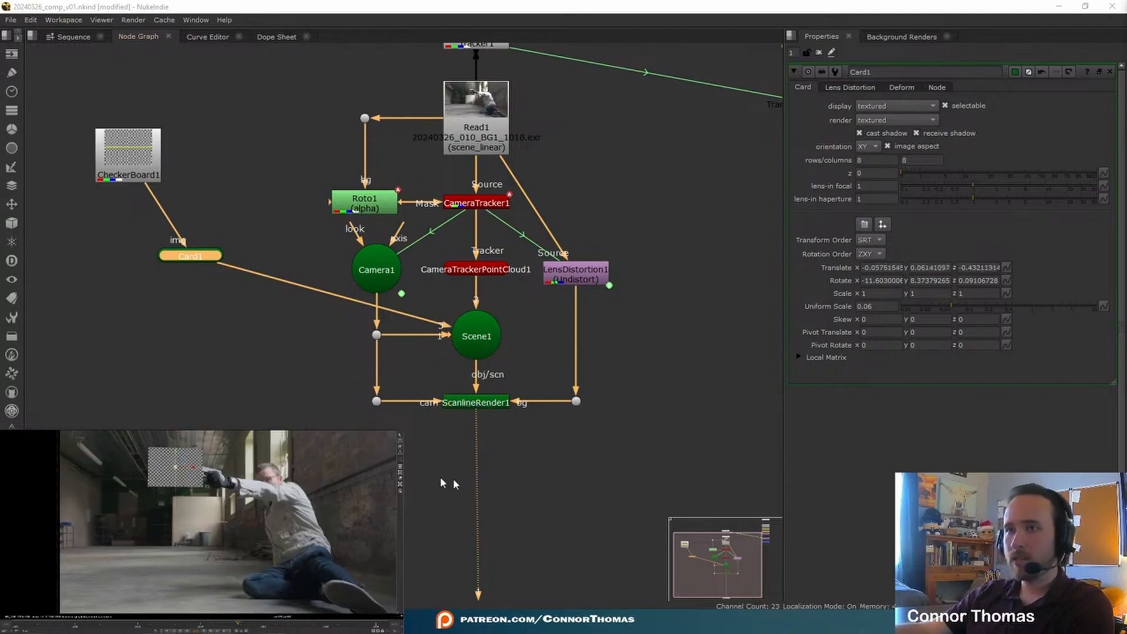
Step: Set the project's full size format to HD_1080 and open the CheckerBoard node's properties
{"action": "left_click", "coordinate": [443, 483]}
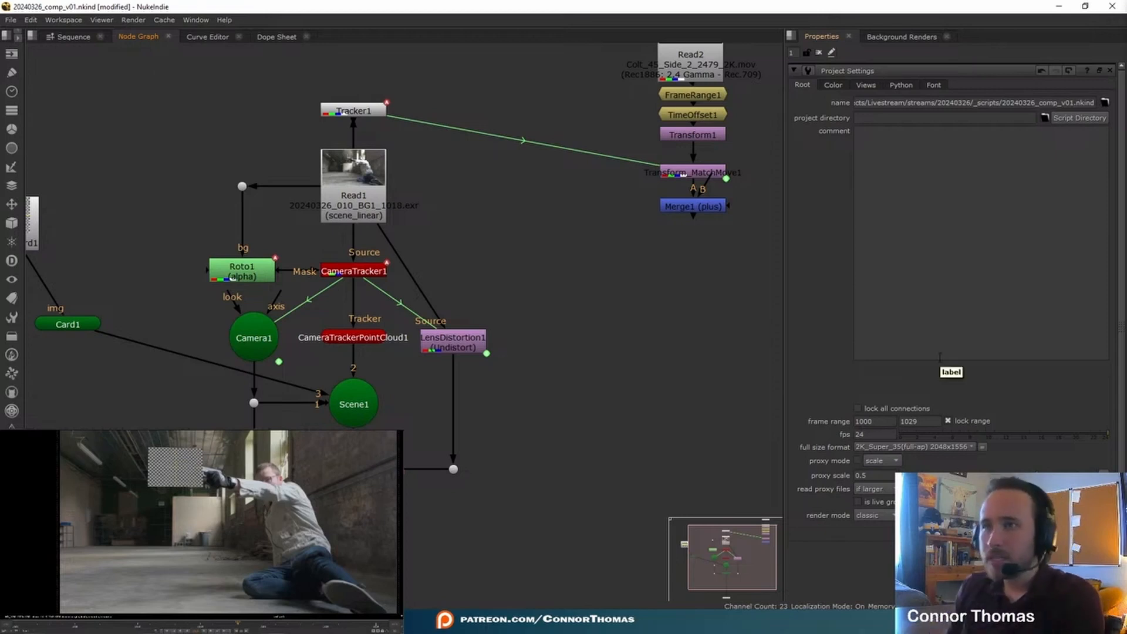
{"action": "left_click", "coordinate": [889, 447]}
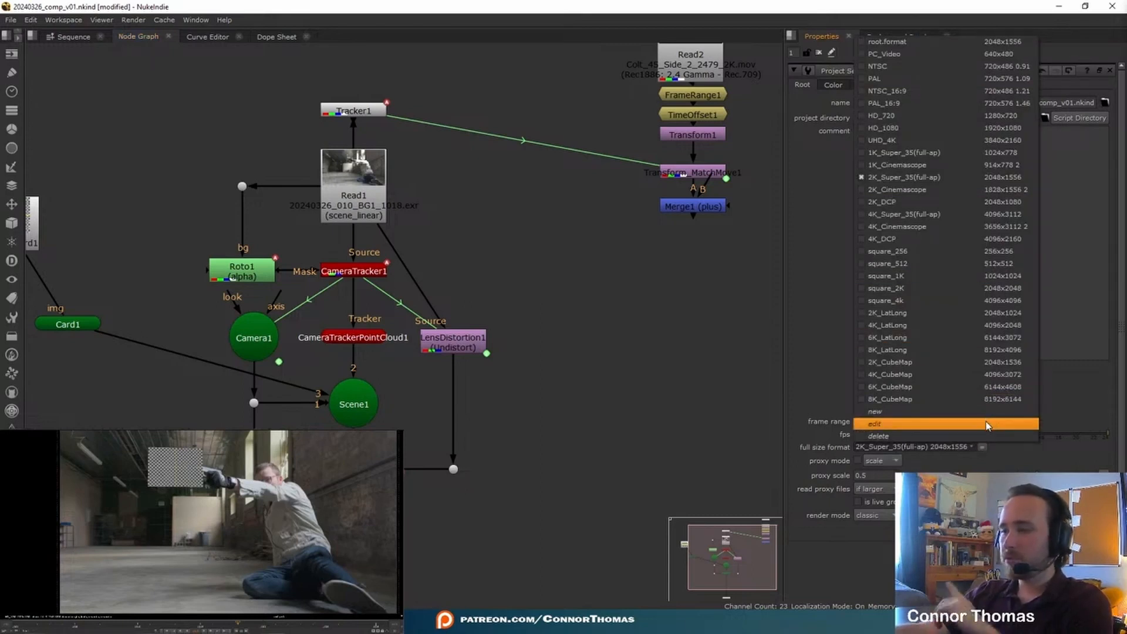
{"action": "left_click", "coordinate": [941, 128]}
{"action": "middle_click_drag", "start_coordinate": [32, 226], "coordinate": [200, 222]}
{"action": "left_click_drag", "start_coordinate": [199, 222], "coordinate": [110, 194]}
{"action": "double_click", "coordinate": [110, 195]}
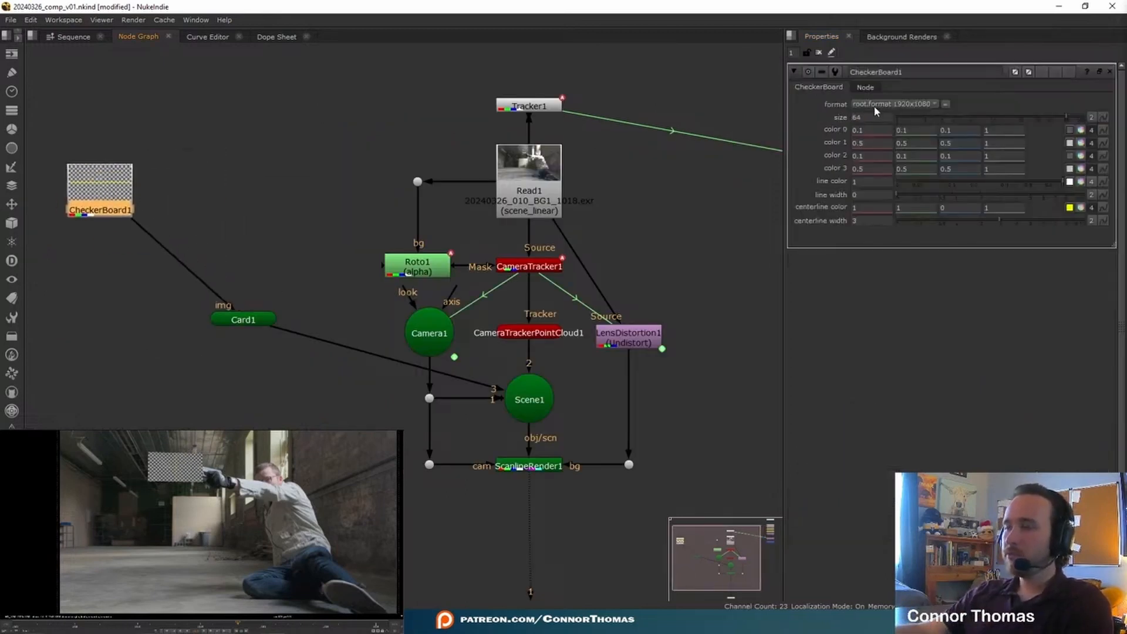
Step: Disconnect the undistorted plate from the ScanlineRender's bg input and check the rendered card's alpha channel
{"action": "middle_click_drag", "start_coordinate": [414, 509], "coordinate": [447, 386]}
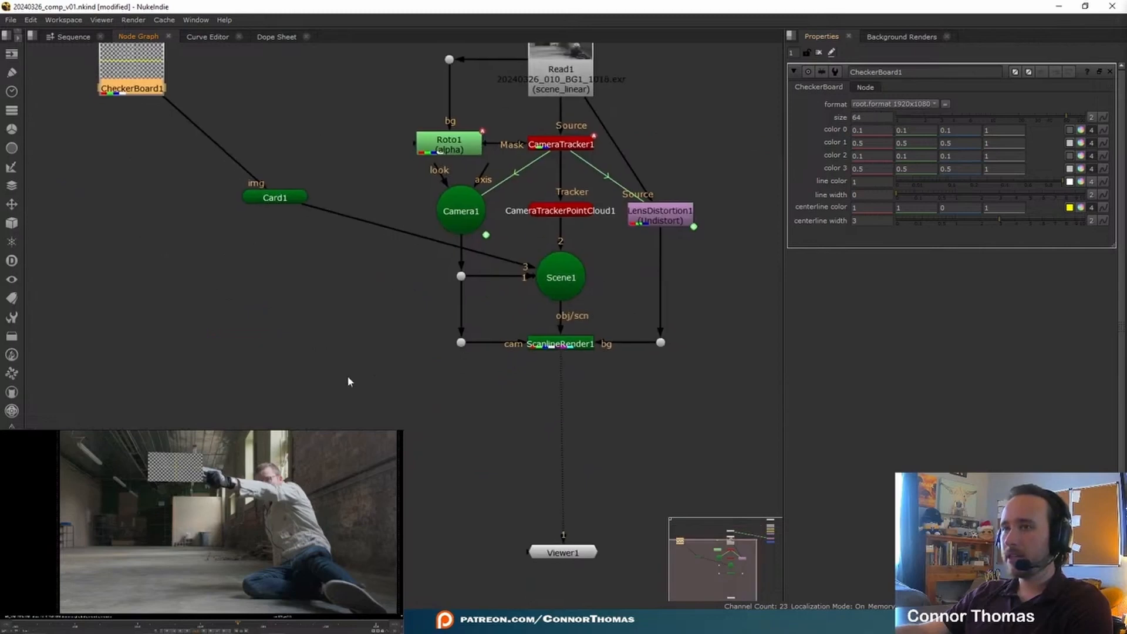
{"action": "middle_click_drag", "start_coordinate": [686, 298], "coordinate": [624, 305]}
{"action": "middle_click_drag", "start_coordinate": [608, 370], "coordinate": [545, 375]}
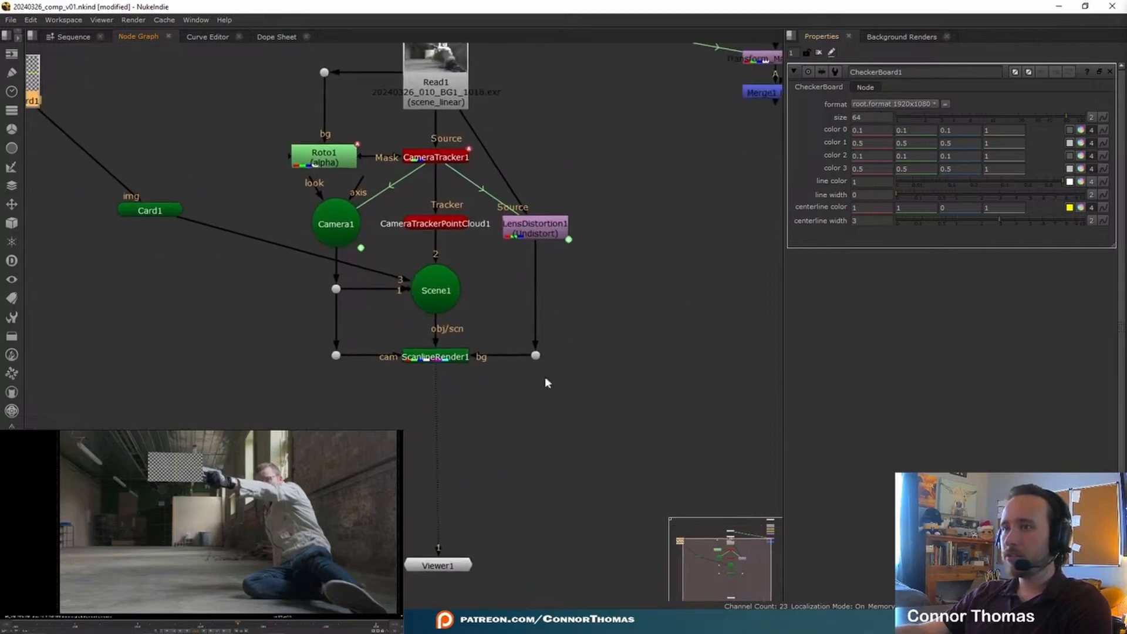
{"action": "left_click", "coordinate": [443, 358]}
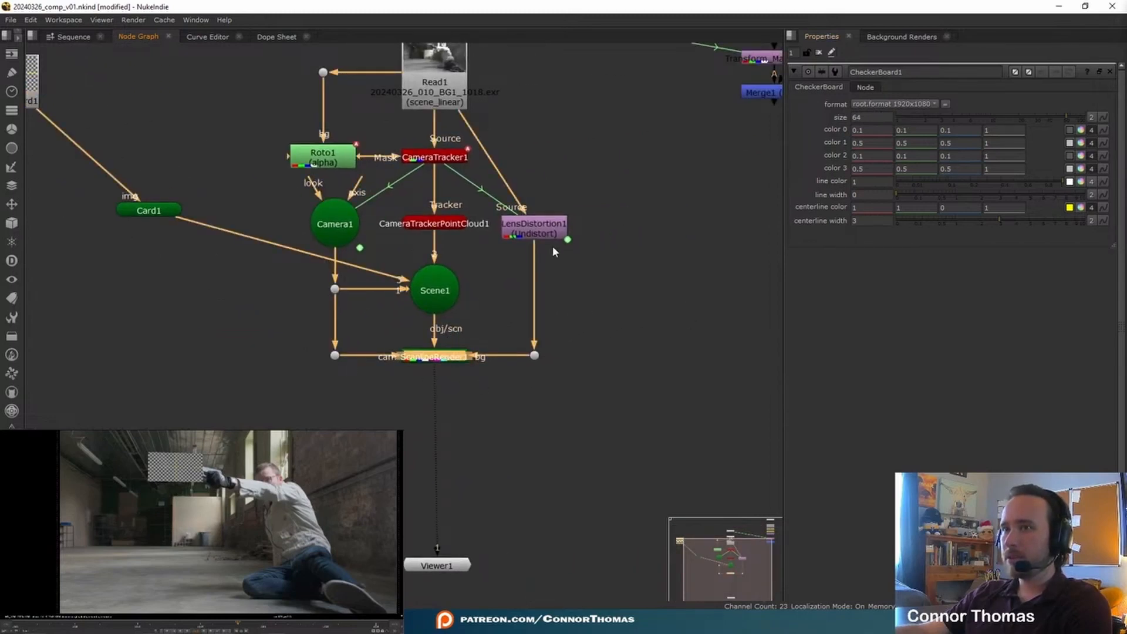
{"action": "left_click_drag", "start_coordinate": [521, 359], "coordinate": [526, 291]}
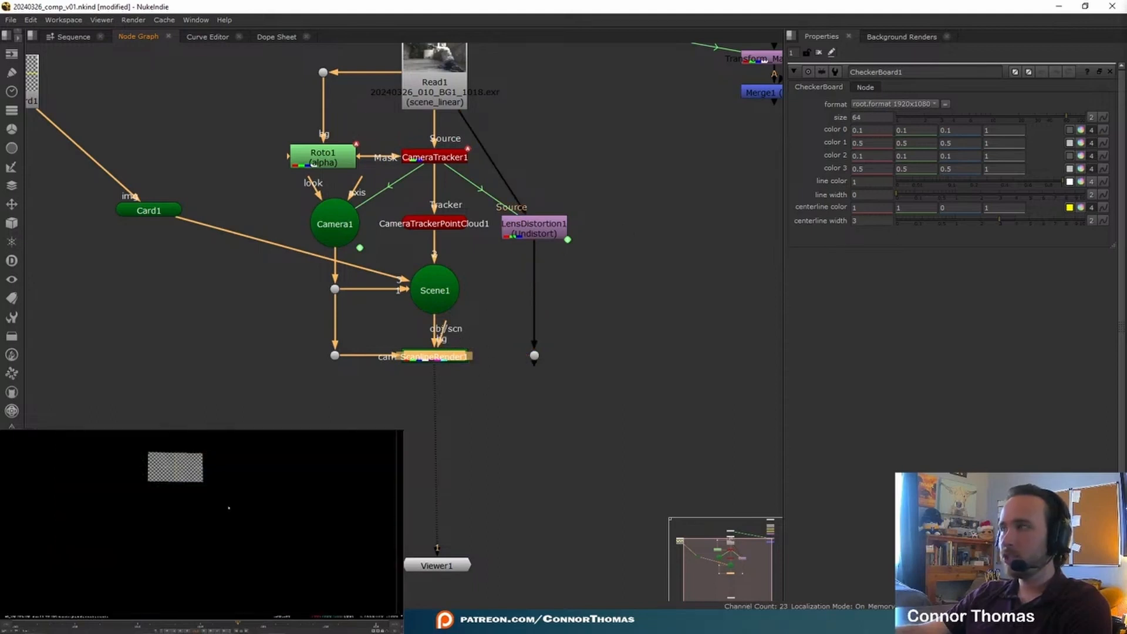
{"action": "key", "text": "a"}
{"action": "key", "text": "a"}
{"action": "key", "text": "a"}
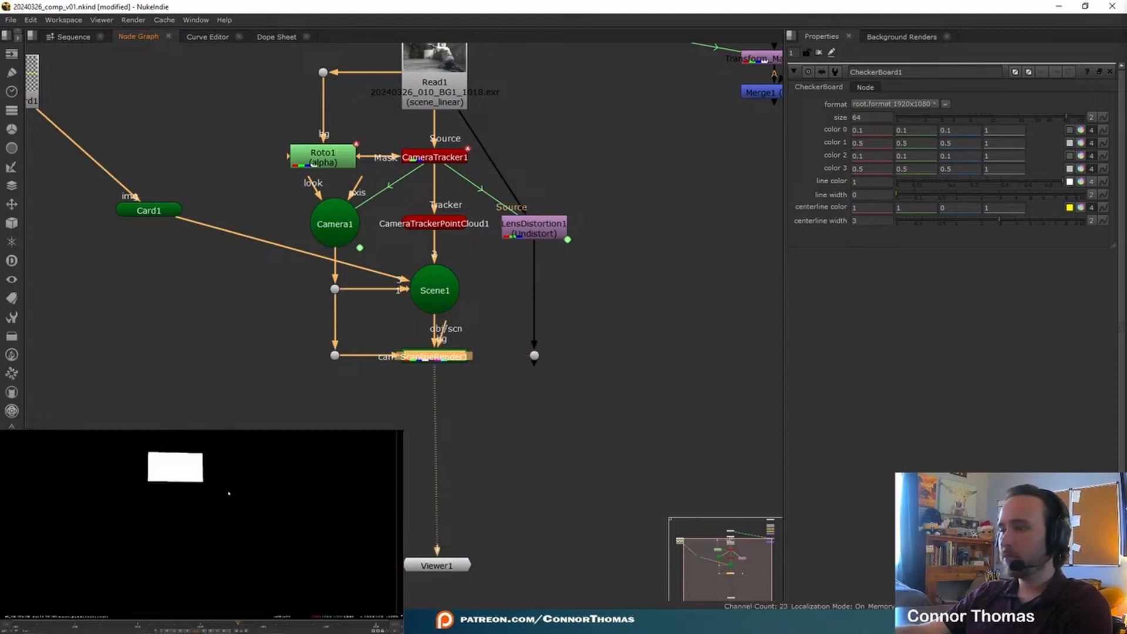
{"action": "key", "text": "a"}
Step: Merge the ScanlineRender over the undistorted plate with a Merge node below it, and delete the leftover dot on the plate's pipe
{"action": "key", "text": "m"}
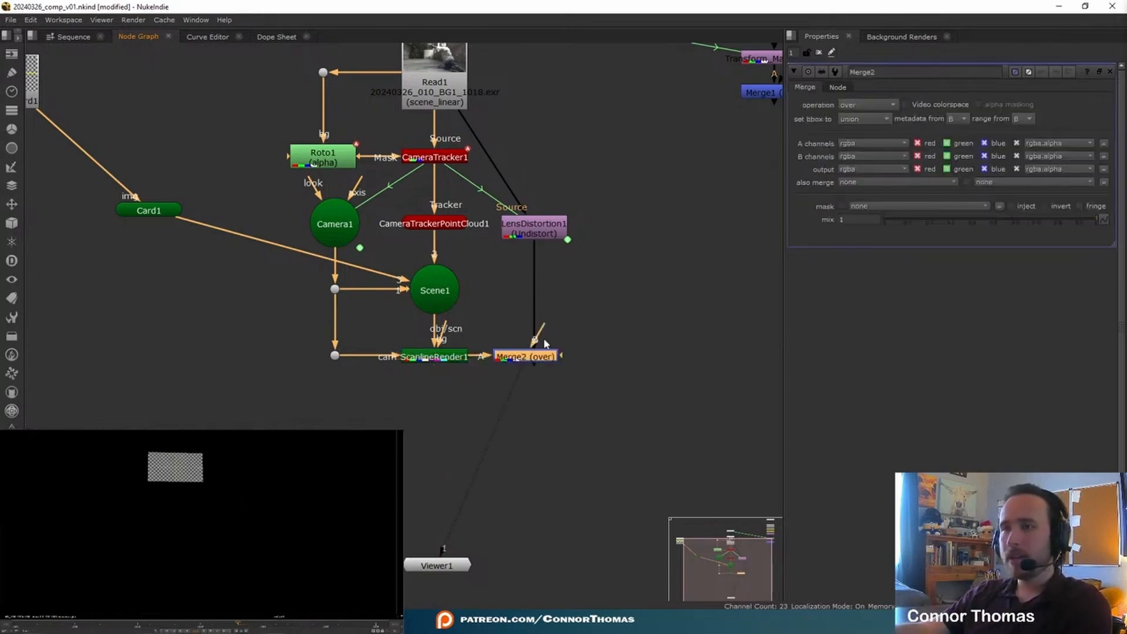
{"action": "left_click_drag", "start_coordinate": [543, 357], "coordinate": [589, 332]}
{"action": "key", "text": "ctrl+z"}
{"action": "key", "text": "ctrl+z"}
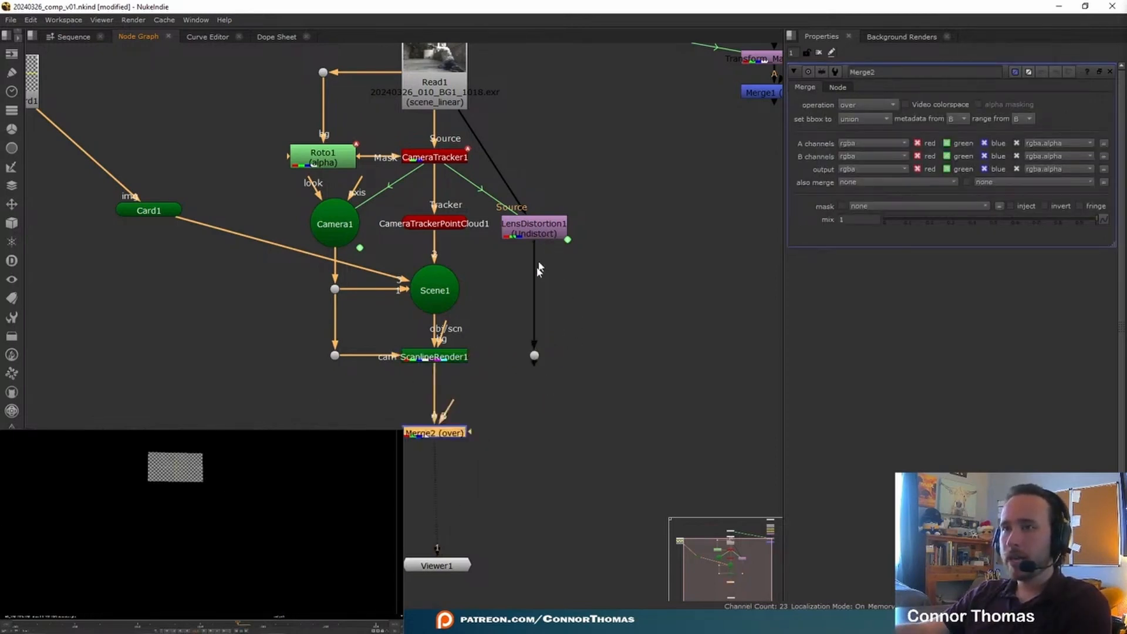
{"action": "left_click_drag", "start_coordinate": [451, 406], "coordinate": [535, 432]}
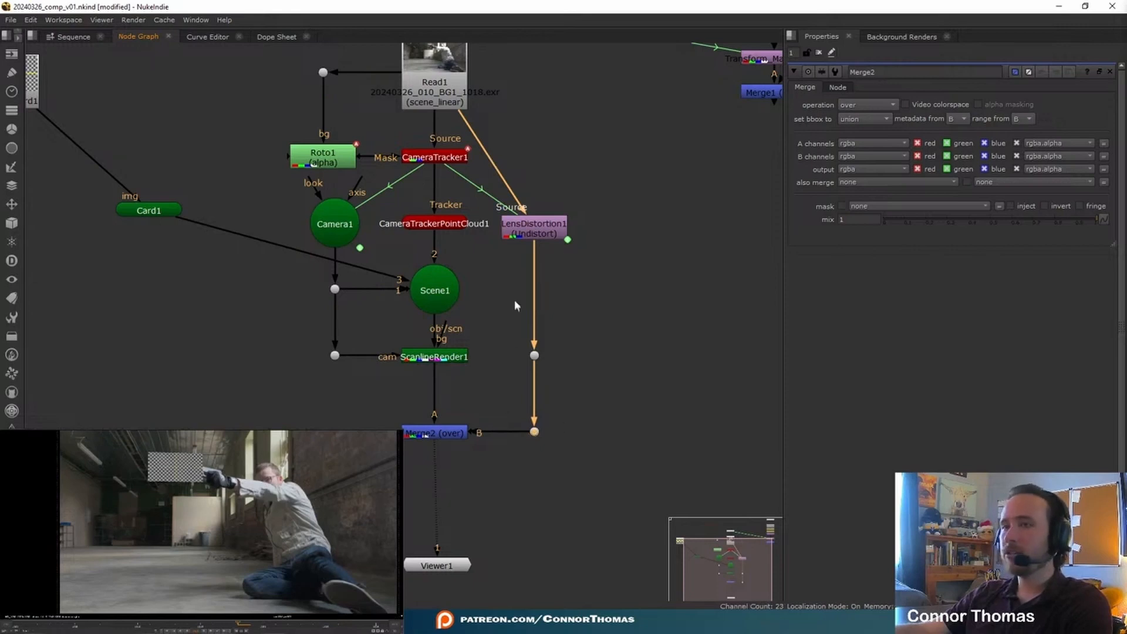
{"action": "left_click_drag", "start_coordinate": [505, 293], "coordinate": [505, 294]}
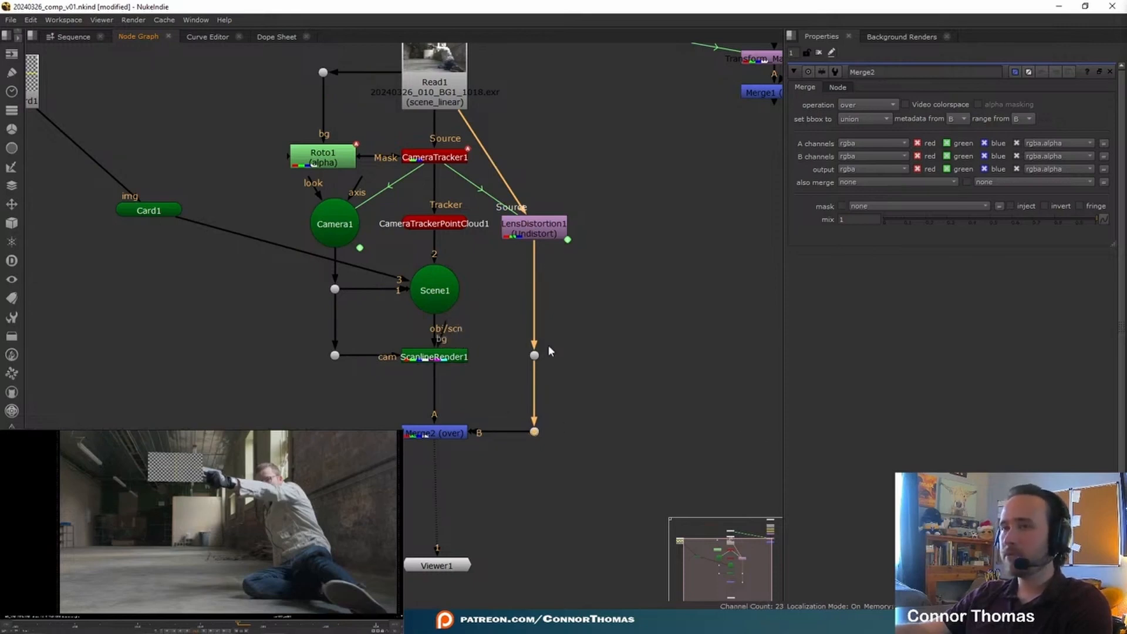
{"action": "left_click", "coordinate": [538, 357]}
{"action": "key", "text": "Delete"}
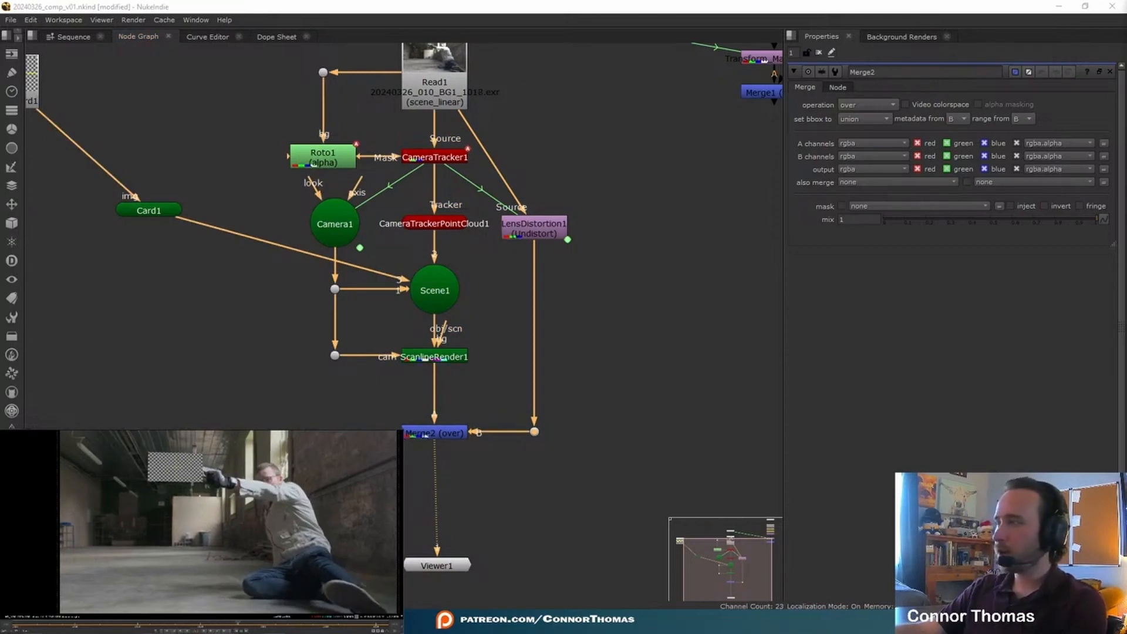
Step: Import the Gun_Smoke_Side_5_2439_2K.mov clip and set its input transform to Rec1886: 2.4 Gamma - Rec.709
{"action": "middle_click_drag", "start_coordinate": [290, 317], "coordinate": [194, 462]}
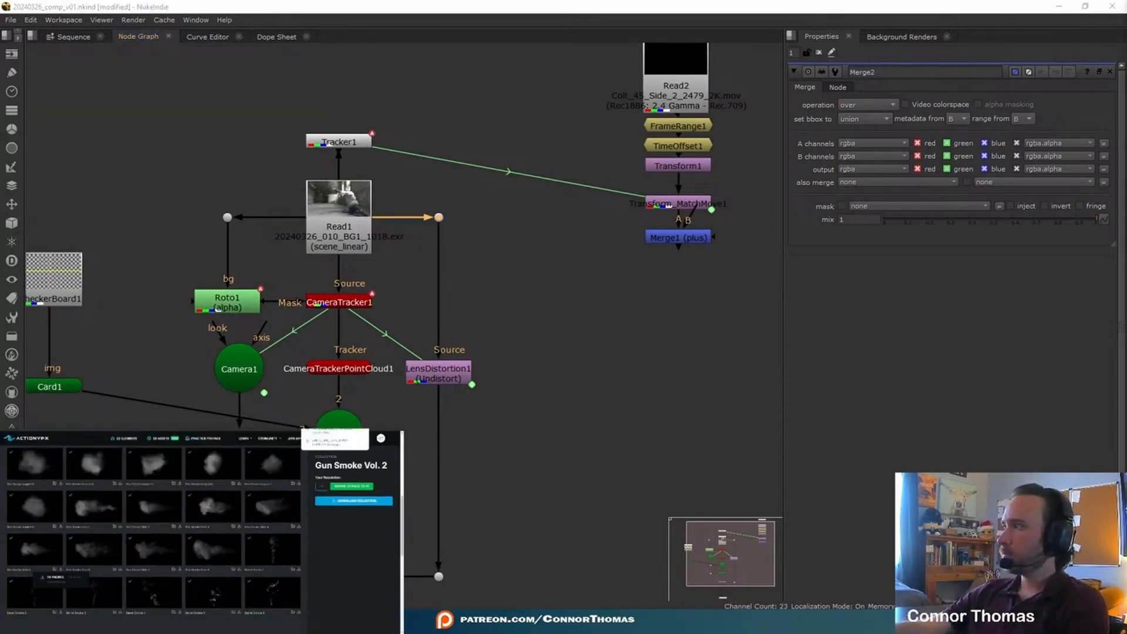
{"action": "left_click_drag", "start_coordinate": [337, 435], "coordinate": [644, 374]}
{"action": "left_click", "coordinate": [611, 272]}
{"action": "middle_click_drag", "start_coordinate": [546, 264], "coordinate": [594, 229]}
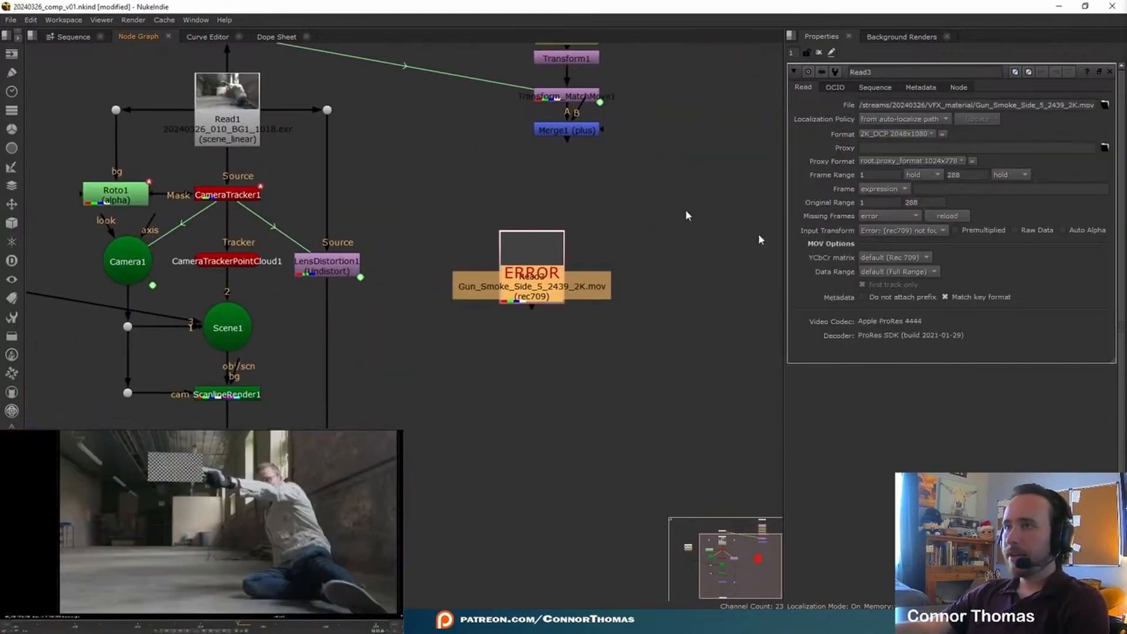
{"action": "left_click", "coordinate": [875, 233]}
{"action": "mouse_move", "coordinate": [939, 366]}
{"action": "mouse_move", "coordinate": [816, 378]}
{"action": "left_click", "coordinate": [888, 392]}
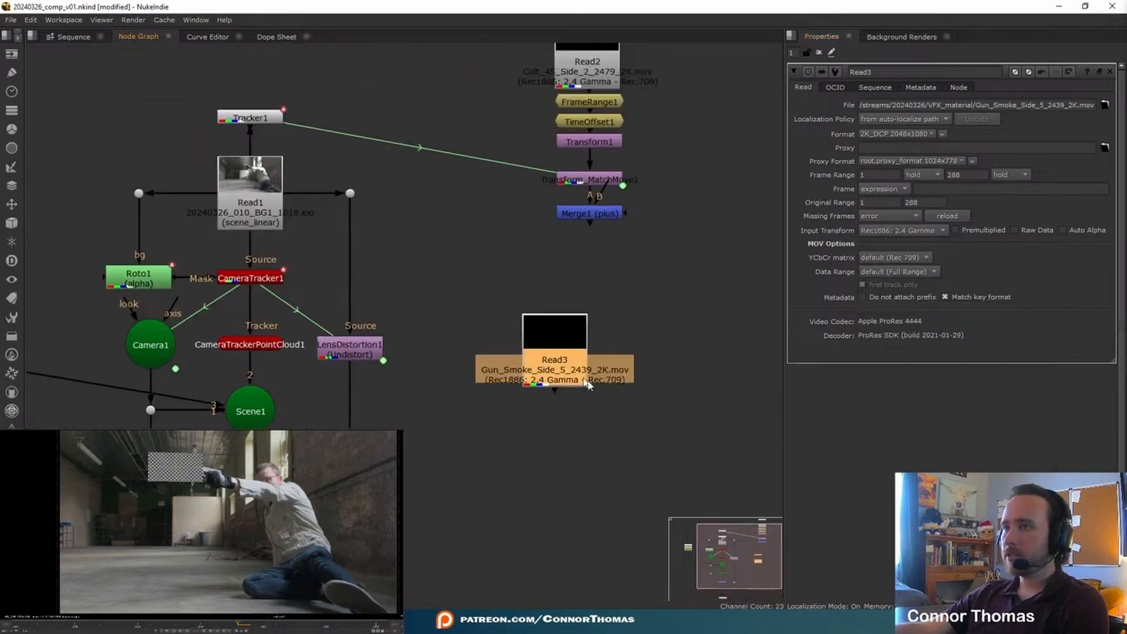
Step: Move the gun smoke Read node beside the CheckerBoard and connect it to the card's img input
{"action": "middle_click_drag", "start_coordinate": [415, 230], "coordinate": [673, 185]}
{"action": "middle_click_drag", "start_coordinate": [477, 221], "coordinate": [427, 210]}
{"action": "left_click_drag", "start_coordinate": [750, 282], "coordinate": [45, 194]}
{"action": "left_click_drag", "start_coordinate": [173, 235], "coordinate": [61, 211]}
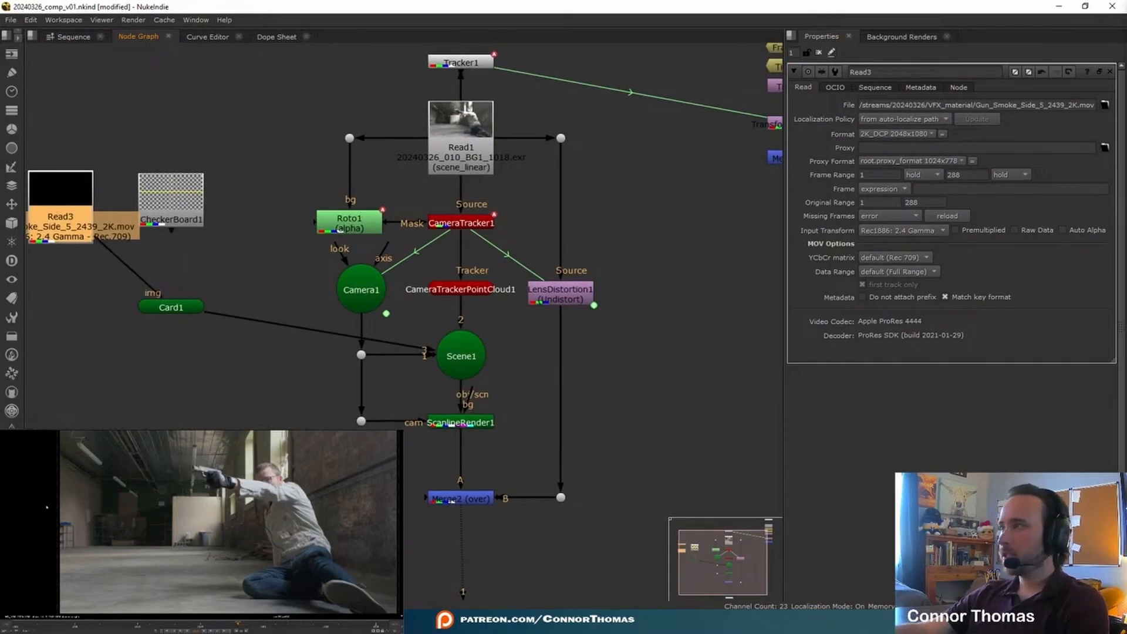
Step: Undo the smoke clip's connection to the card and set the card's uniform scale to 0.64
{"action": "key", "text": "ctrl+z"}
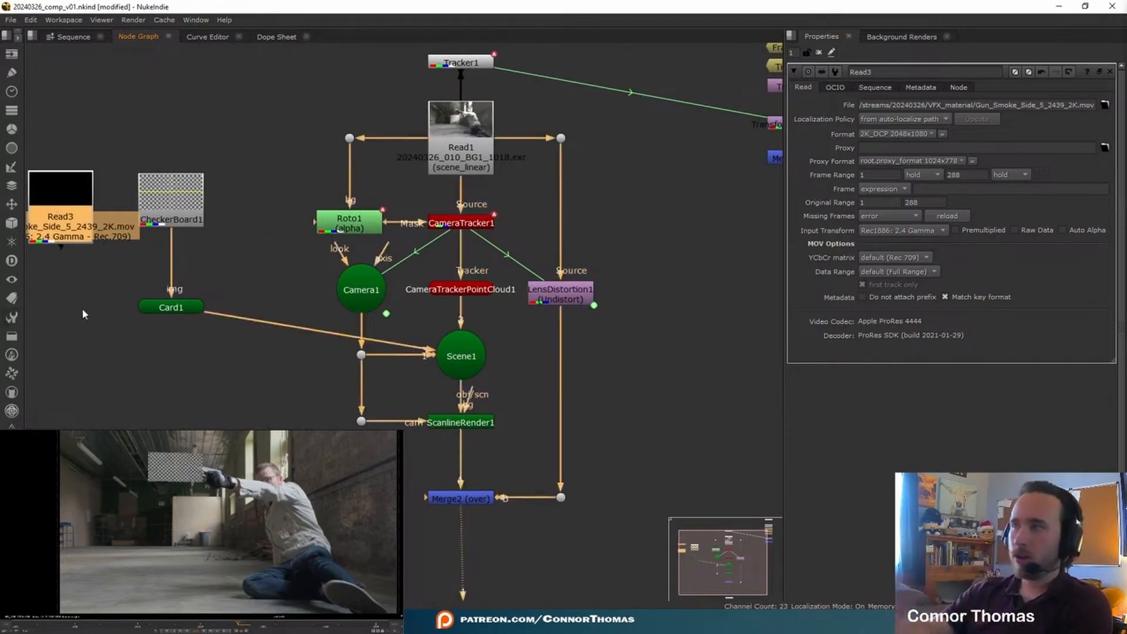
{"action": "left_click", "coordinate": [184, 308]}
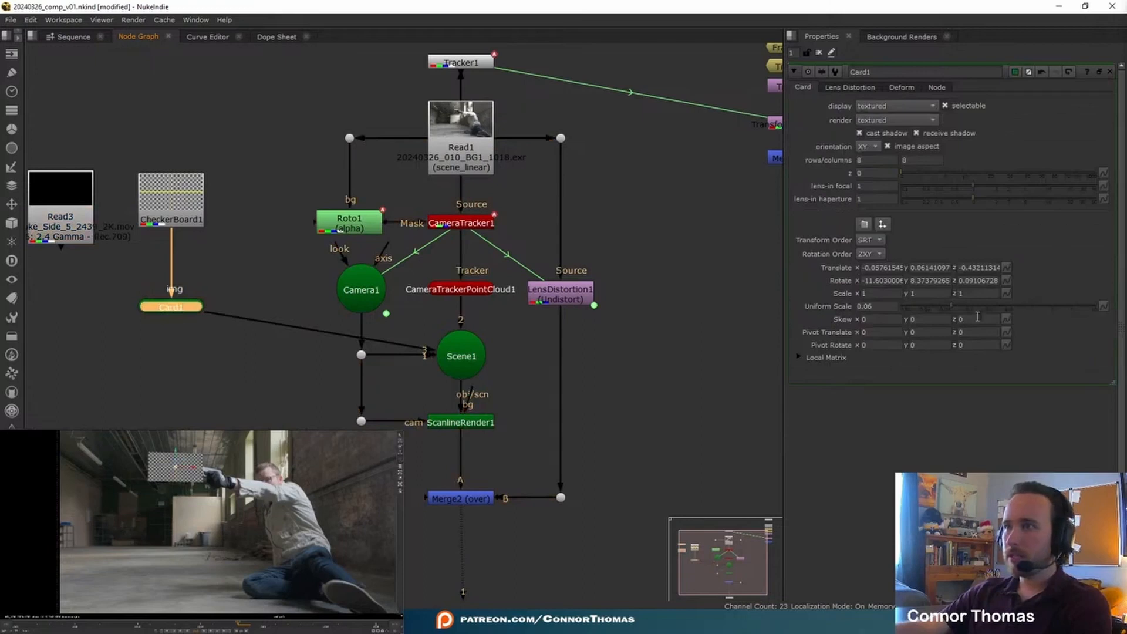
{"action": "left_click_drag", "start_coordinate": [994, 305], "coordinate": [1020, 306]}
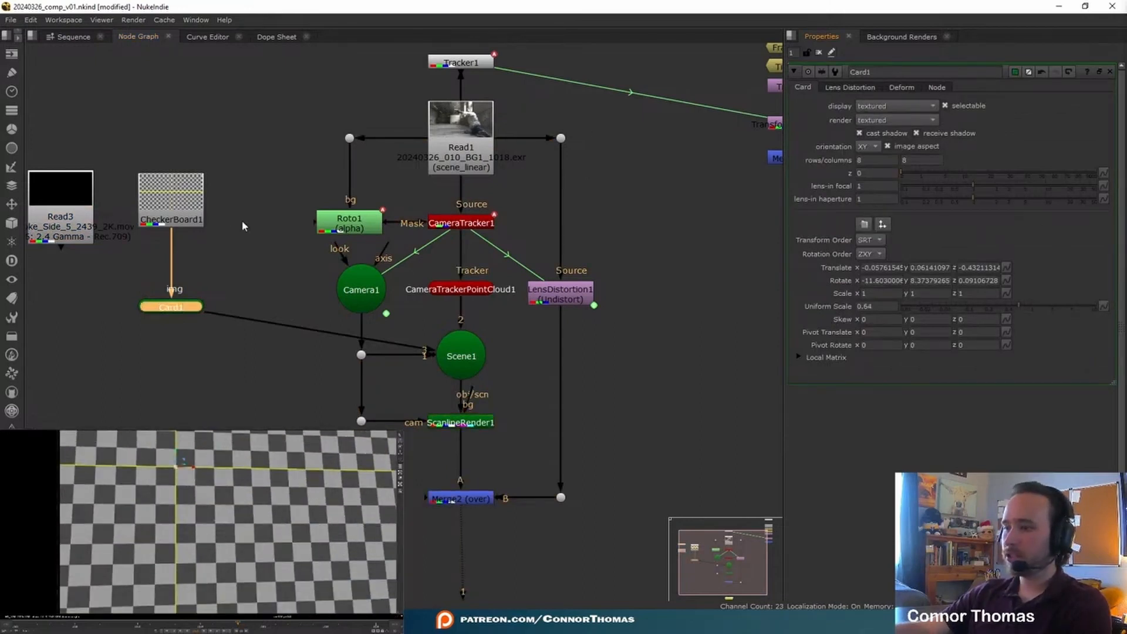
Step: Merge the gun smoke clip over the original Read1 plate with an over Merge node and view the result
{"action": "middle_click_drag", "start_coordinate": [244, 226], "coordinate": [436, 268]}
{"action": "left_click_drag", "start_coordinate": [372, 251], "coordinate": [399, 107]}
{"action": "left_click_drag", "start_coordinate": [253, 235], "coordinate": [209, 187]}
{"action": "key", "text": "m"}
{"action": "left_click_drag", "start_coordinate": [313, 206], "coordinate": [646, 174]}
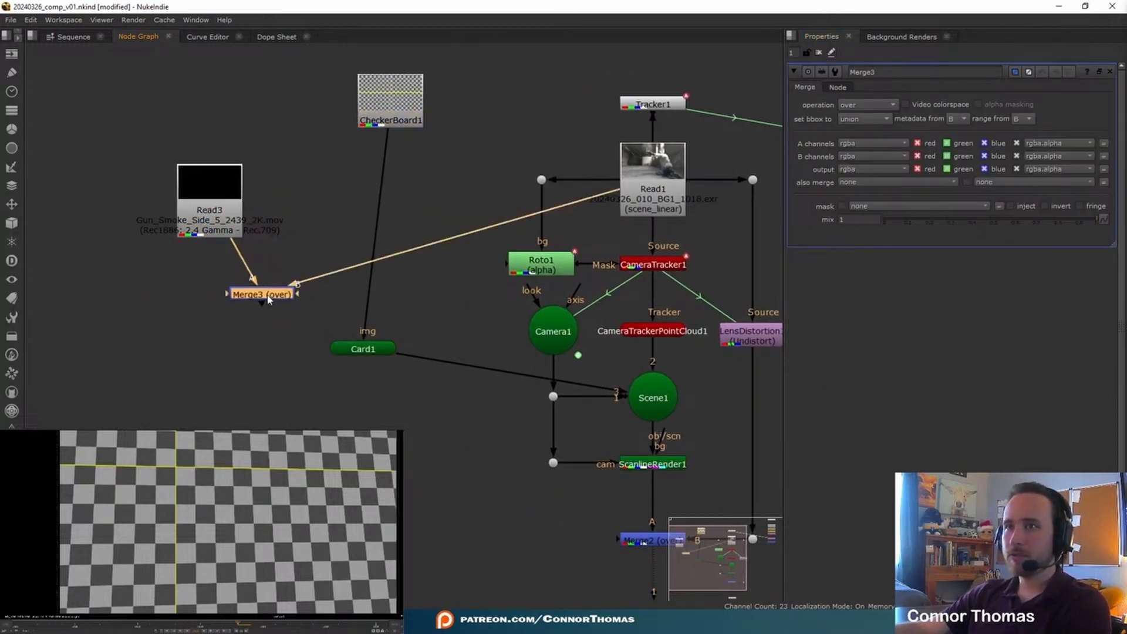
{"action": "key", "text": "1"}
{"action": "left_click", "coordinate": [268, 302]}
{"action": "left_click_drag", "start_coordinate": [218, 231], "coordinate": [202, 183]}
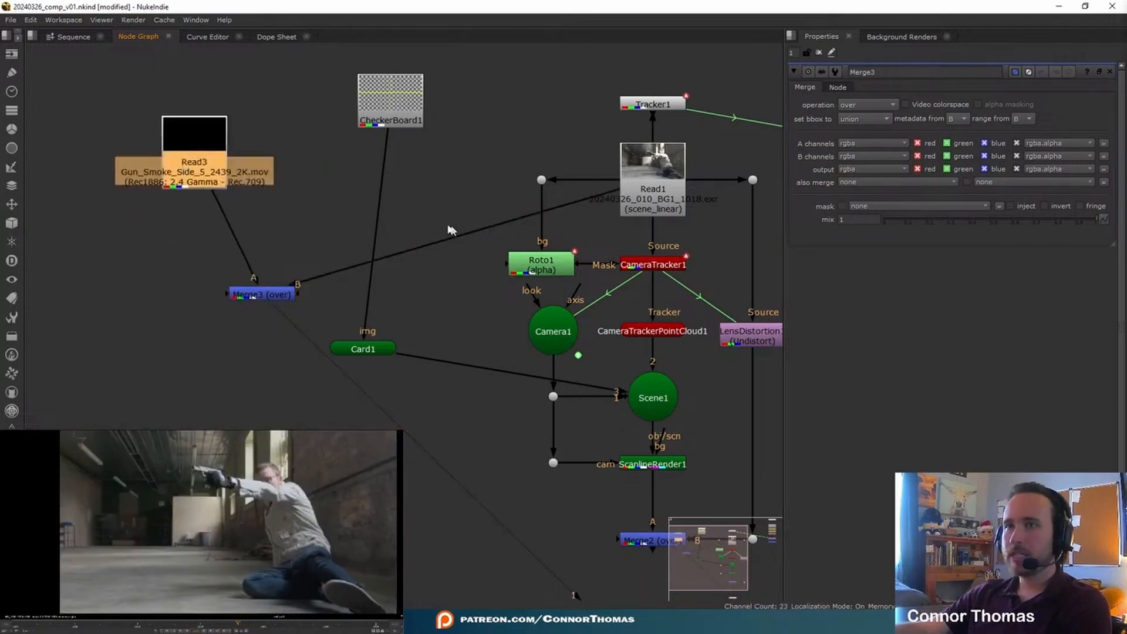
Step: Copy the muzzle flash branch's TimeOffset node below the gun smoke Read node and view the offset clip
{"action": "middle_click_drag", "start_coordinate": [610, 238], "coordinate": [160, 248]}
{"action": "middle_click_drag", "start_coordinate": [523, 271], "coordinate": [538, 341]}
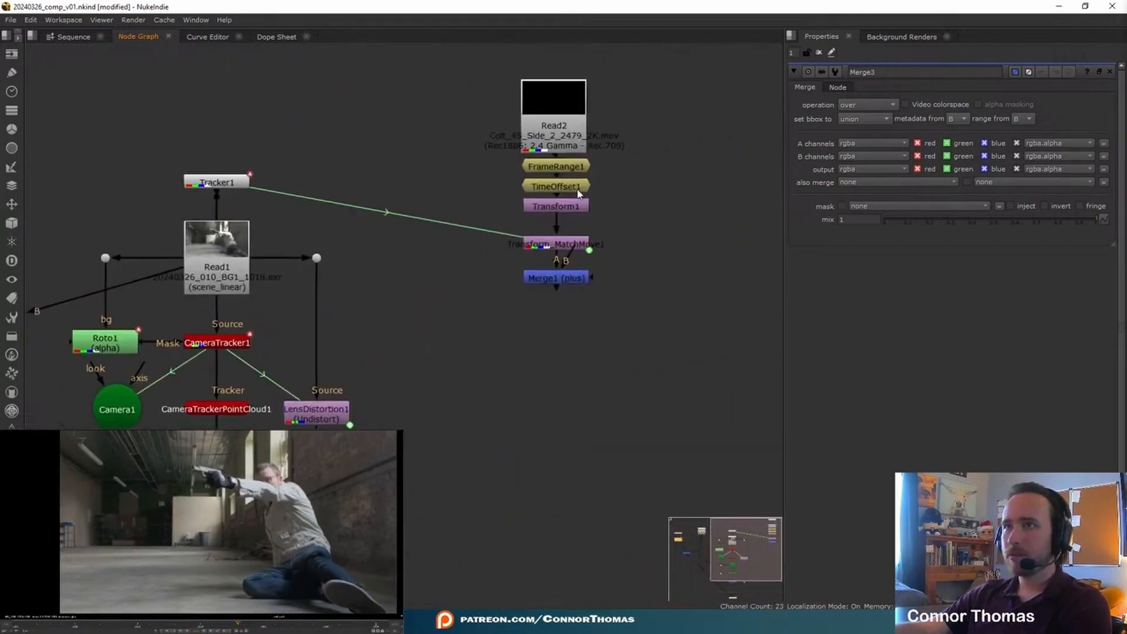
{"action": "middle_click_drag", "start_coordinate": [269, 242], "coordinate": [817, 215]}
{"action": "left_click", "coordinate": [326, 219]}
{"action": "key", "text": "ctrl+v"}
{"action": "left_click", "coordinate": [348, 257]}
{"action": "left_click", "coordinate": [326, 255]}
{"action": "key", "text": "1"}
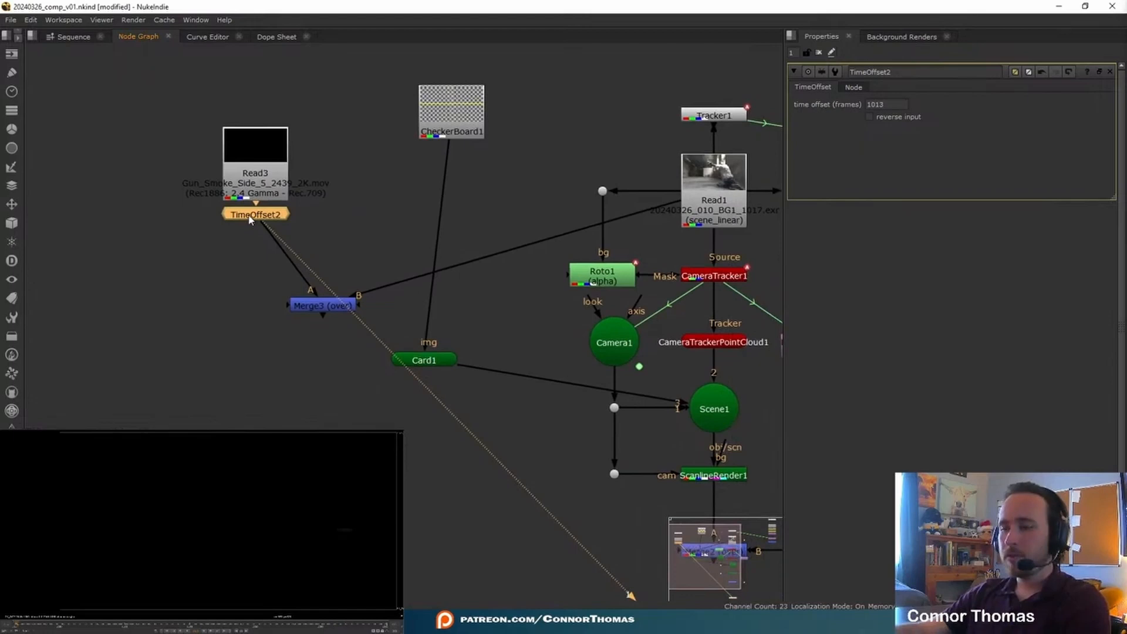
Step: Add a Transform node below the smoke's TimeOffset and try moving the smoke toward the gun in the merged view
{"action": "key", "text": "t"}
{"action": "left_click", "coordinate": [312, 305]}
{"action": "key", "text": "1"}
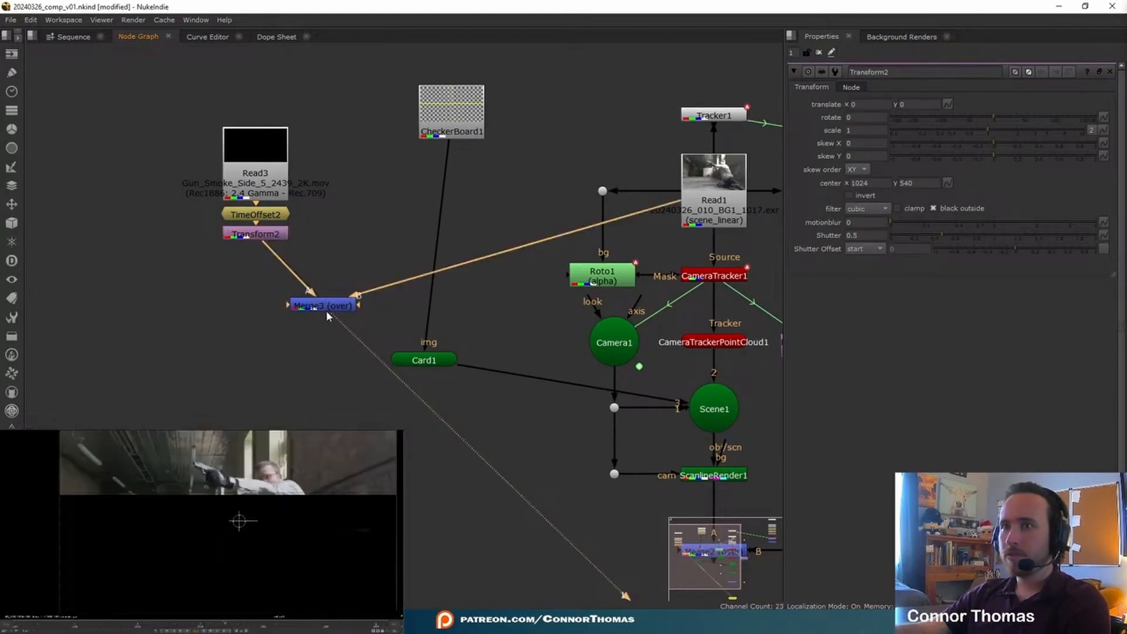
{"action": "left_click_drag", "start_coordinate": [238, 521], "coordinate": [140, 485]}
{"action": "key", "text": "ctrl+z"}
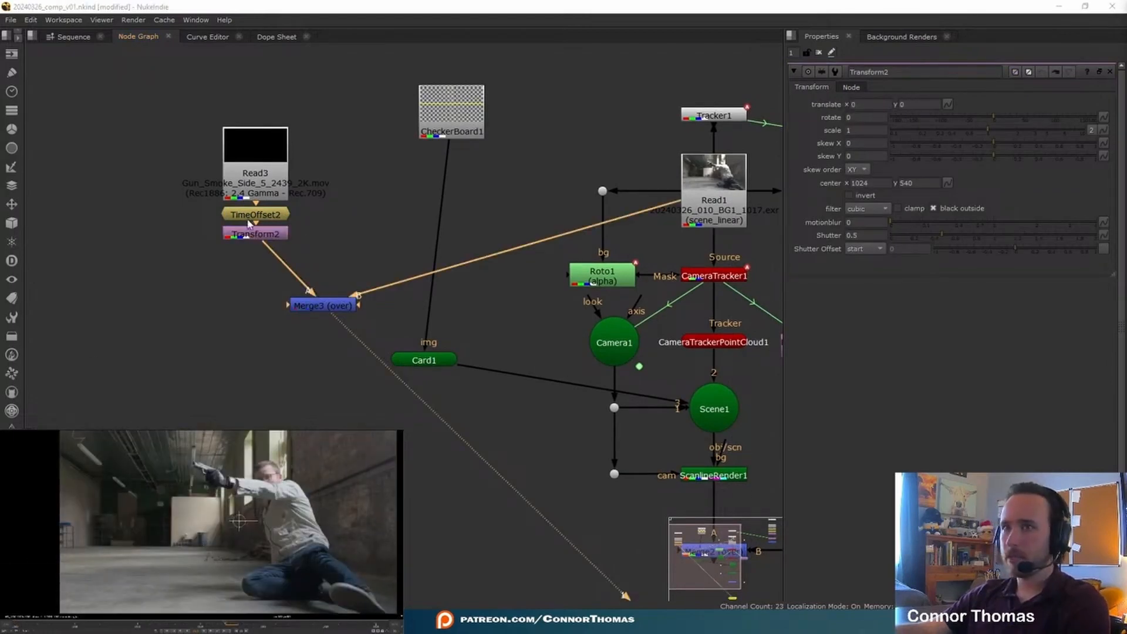
Step: Move Transform2's center to the smoke's origin at about 1774, 487, and place the smoke on the muzzle with translate -1018, 385 and rotation about -14.8
{"action": "left_click", "coordinate": [248, 235]}
{"action": "key", "text": "1"}
{"action": "left_click", "coordinate": [347, 532], "text": "ctrl"}
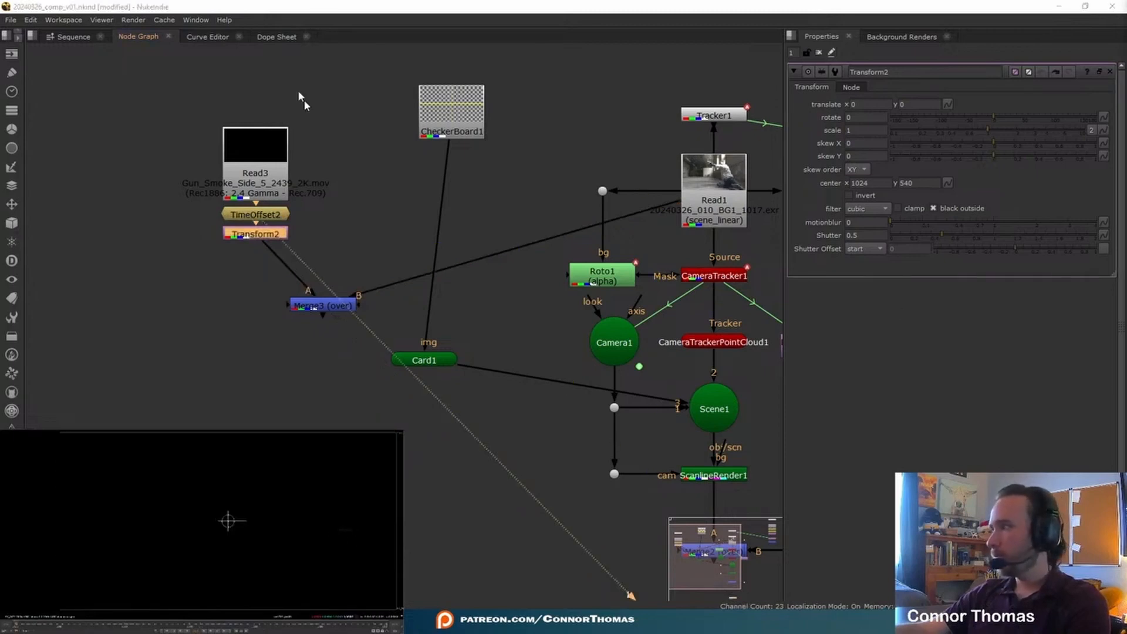
{"action": "double_click", "coordinate": [862, 183]}
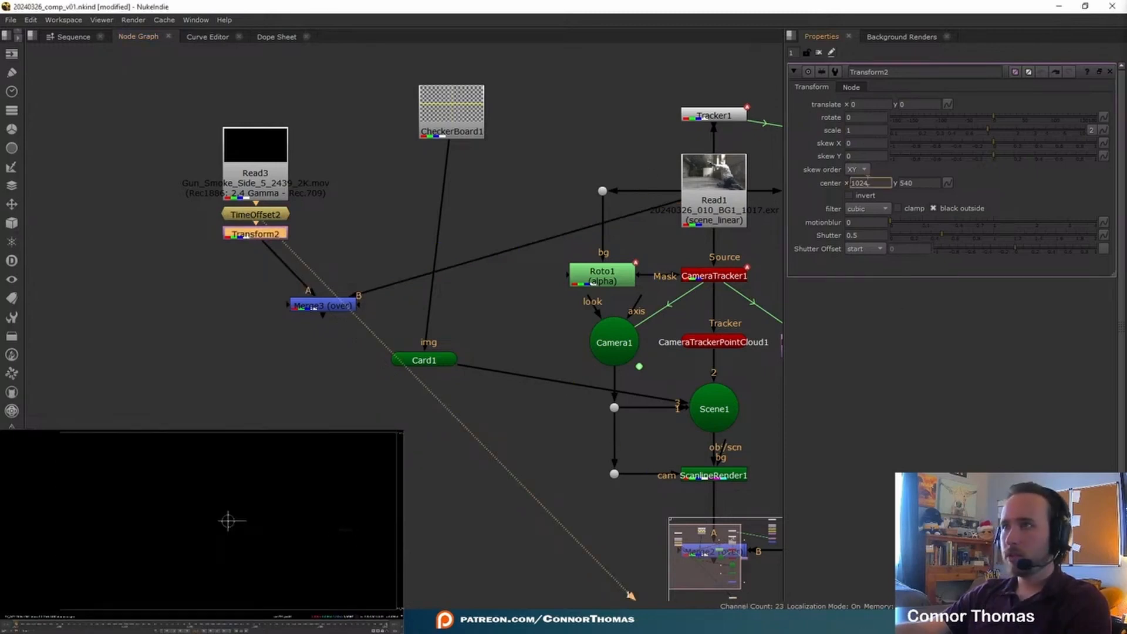
{"action": "left_click", "coordinate": [494, 154]}
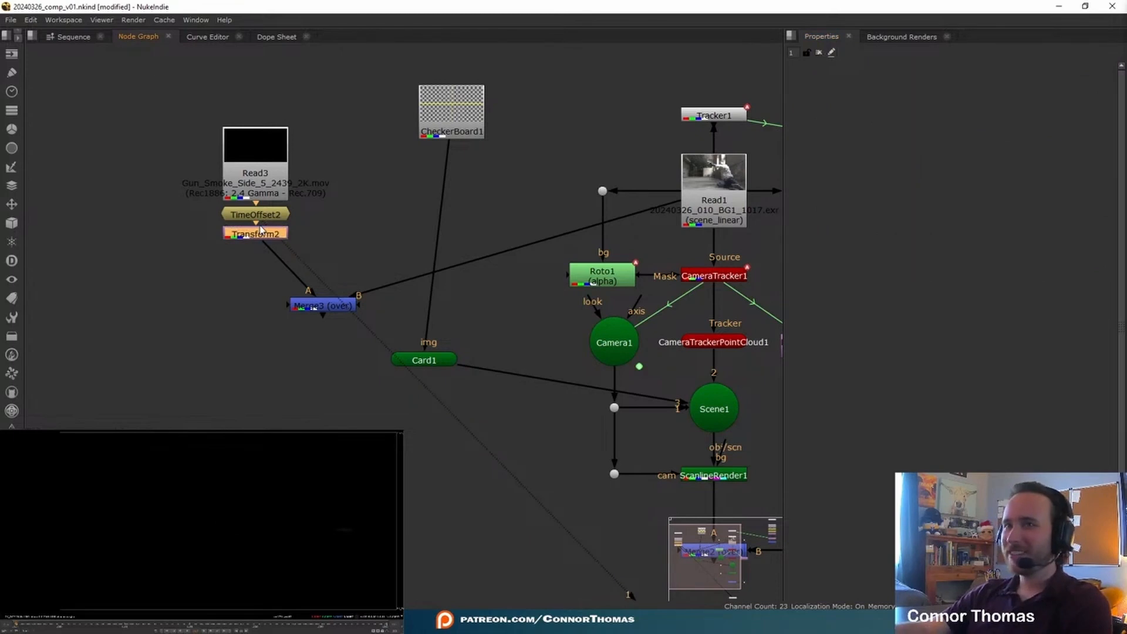
{"action": "double_click", "coordinate": [258, 235]}
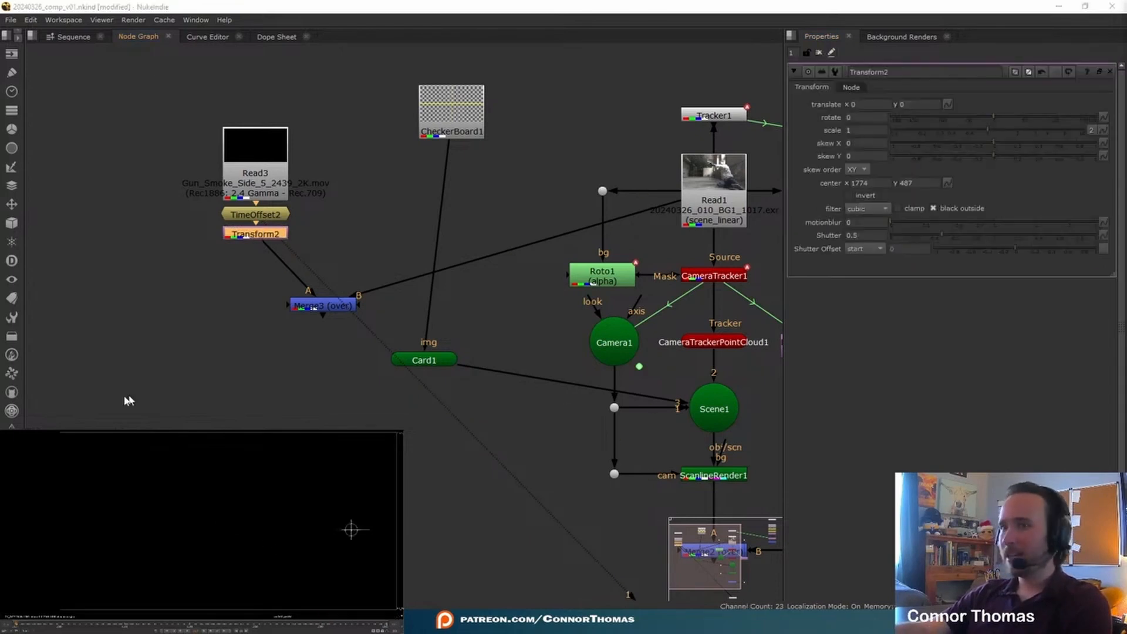
{"action": "left_click", "coordinate": [310, 308]}
{"action": "left_click_drag", "start_coordinate": [370, 531], "coordinate": [202, 468]}
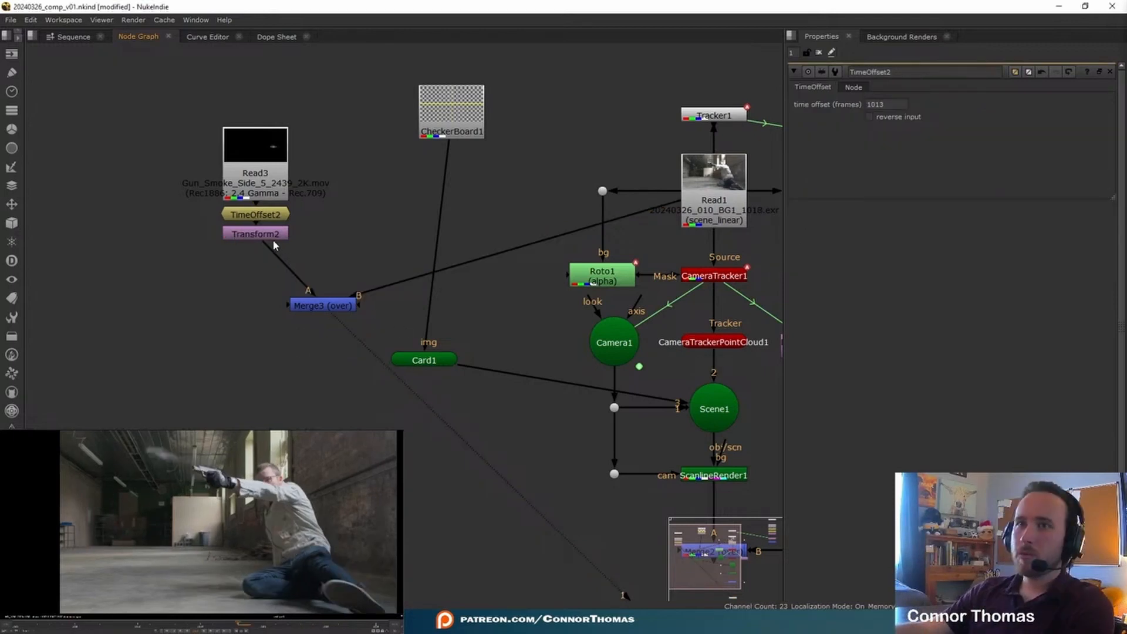
Step: Make room below the gun smoke Read node, insert an OFlow node there and set its output speed to 1.7
{"action": "left_click_drag", "start_coordinate": [272, 238], "coordinate": [273, 256]}
{"action": "left_click_drag", "start_coordinate": [266, 168], "coordinate": [264, 110]}
{"action": "key", "text": "Tab"}
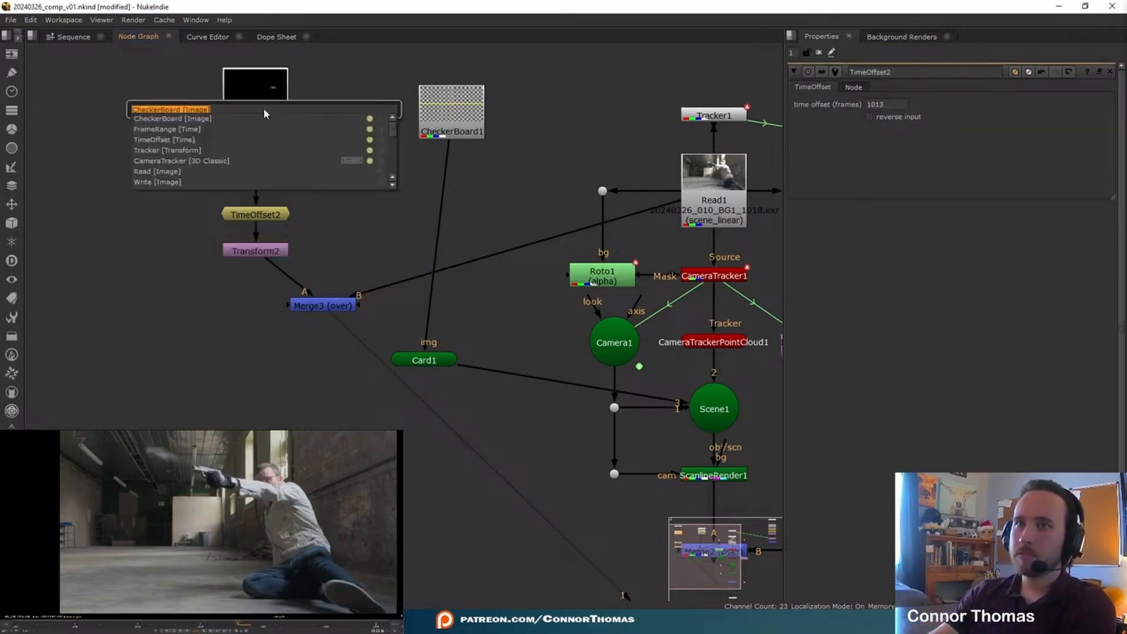
{"action": "type", "text": "oflow"}
{"action": "key", "text": "Return"}
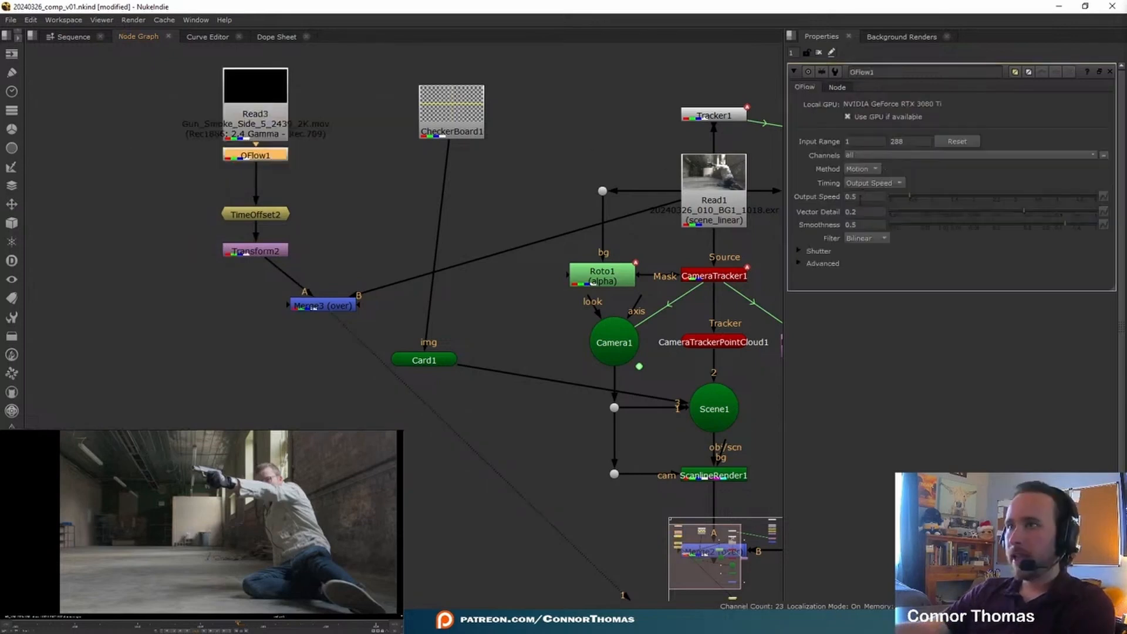
{"action": "type", "text": "1.7"}
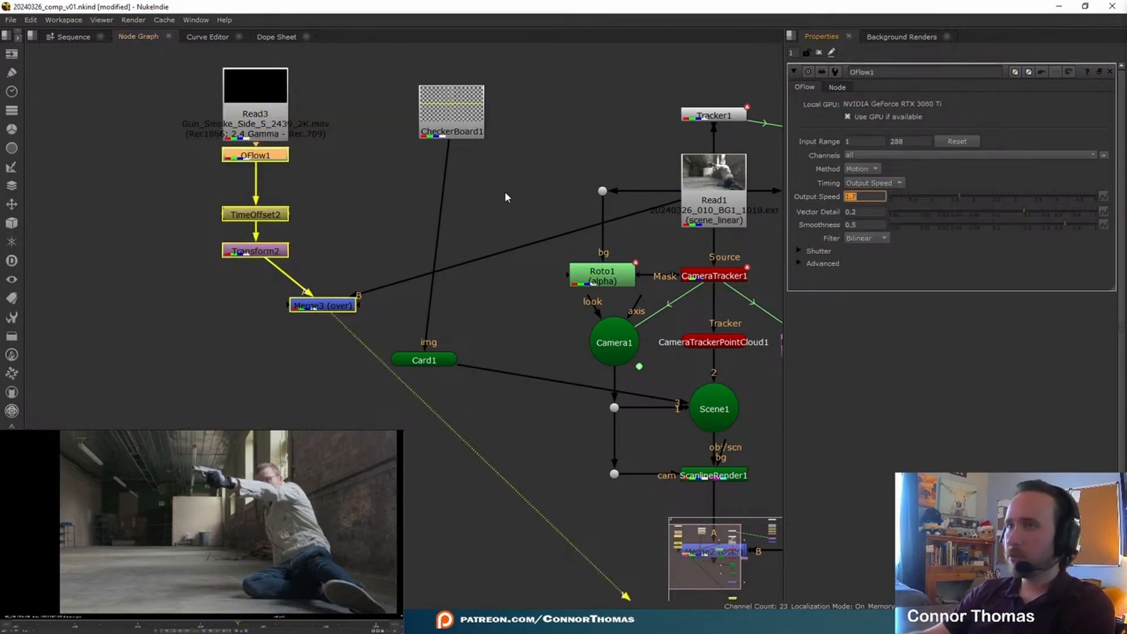
{"action": "key", "text": "Return"}
Step: Set the smoke's TimeOffset to 1014 frames while viewing the retimed clip, and view the merged result
{"action": "left_click", "coordinate": [331, 222]}
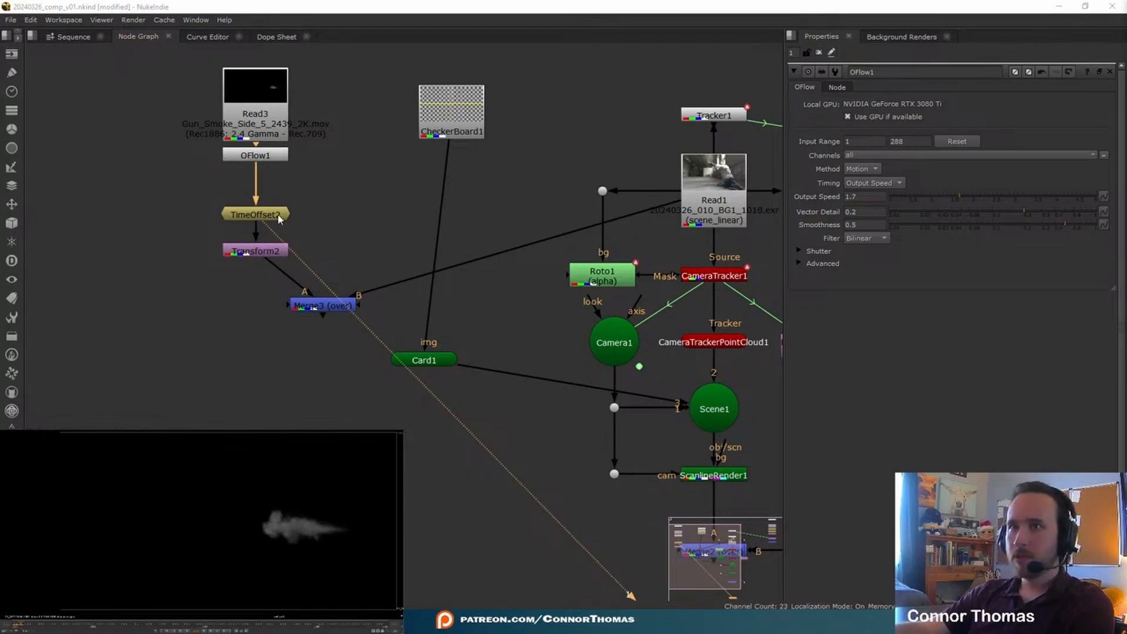
{"action": "double_click", "coordinate": [279, 215]}
{"action": "key", "text": "Up"}
{"action": "left_click", "coordinate": [650, 110]}
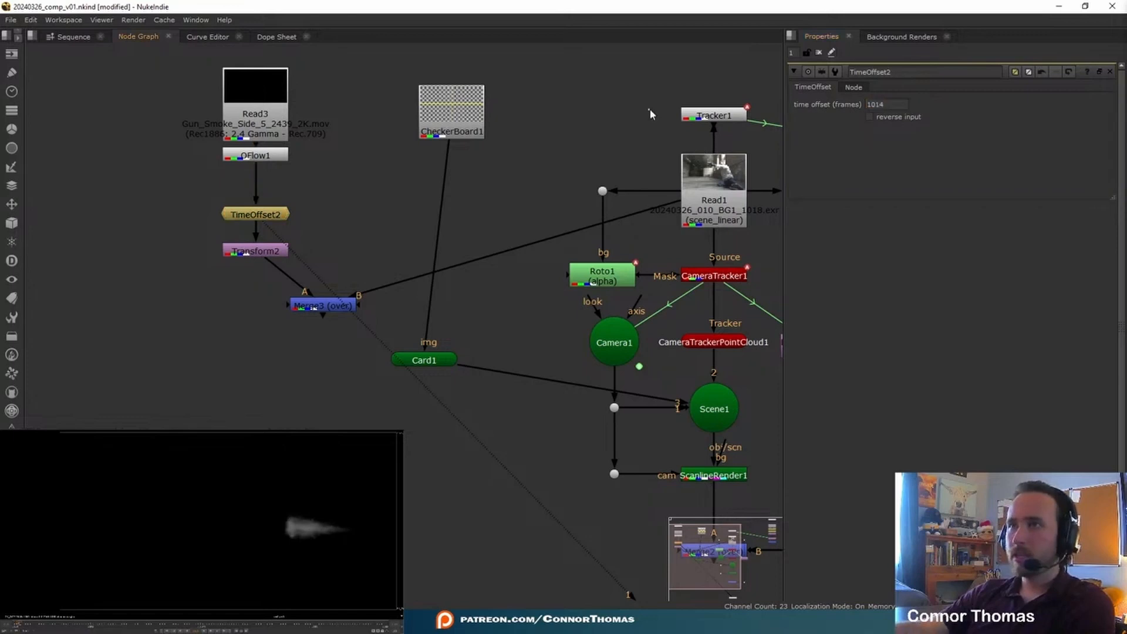
{"action": "left_click", "coordinate": [820, 53]}
{"action": "left_click", "coordinate": [326, 304]}
{"action": "key", "text": "1"}
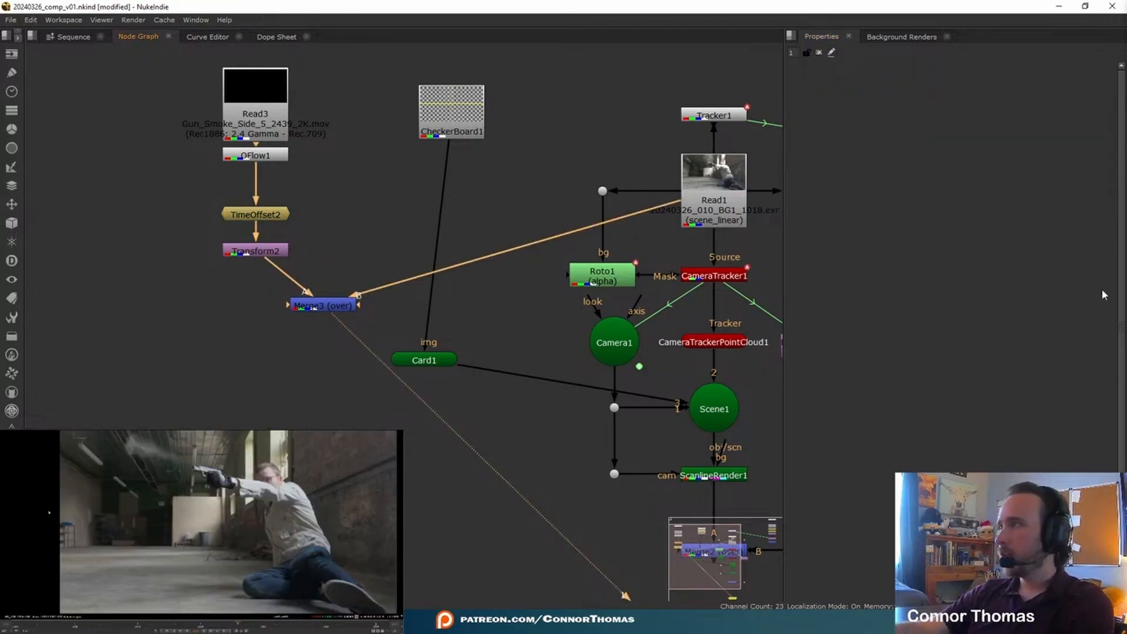
Step: Realign the smoke with the muzzle on frame 1017, giving Transform2 a translate of about -1009, 386 and a rotation of about -11.2
{"action": "double_click", "coordinate": [278, 252]}
{"action": "left_click", "coordinate": [313, 305]}
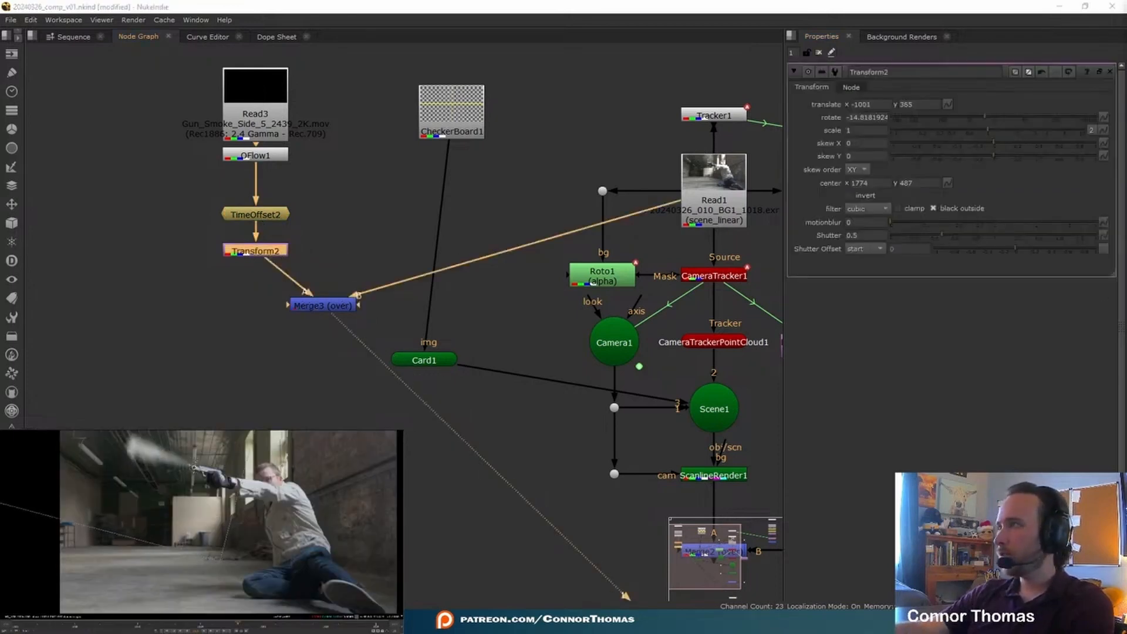
{"action": "key", "text": "Left"}
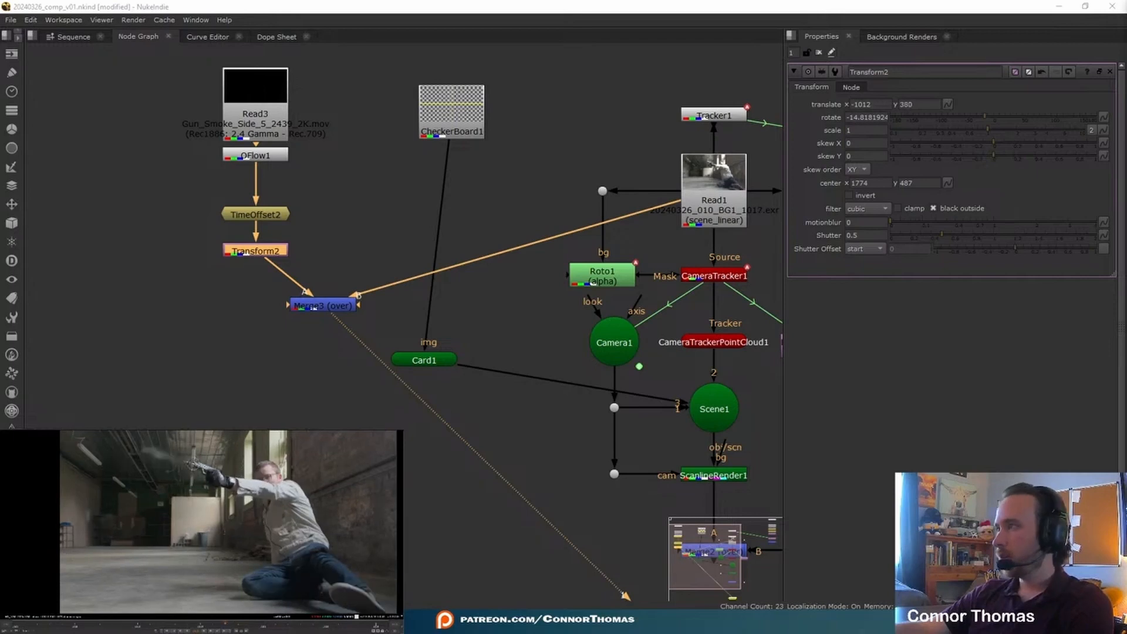
{"action": "left_click_drag", "start_coordinate": [193, 465], "coordinate": [193, 464]}
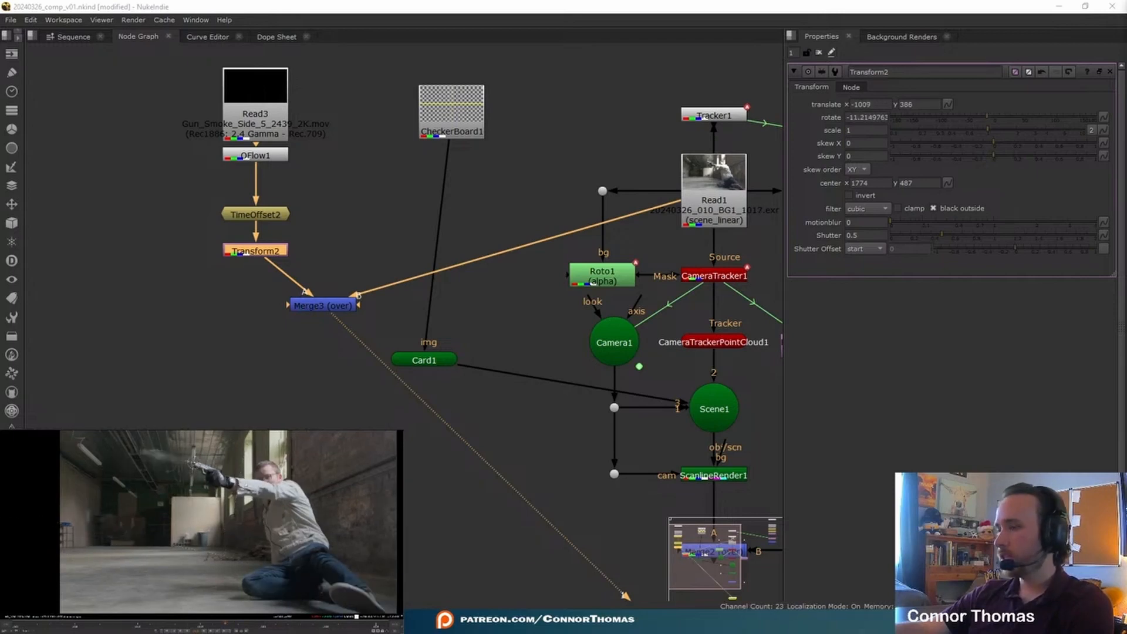
Step: Delete the Merge3 over node that combines the smoke with the Read1 plate
{"action": "left_click", "coordinate": [409, 242]}
{"action": "middle_click_drag", "start_coordinate": [408, 242], "coordinate": [341, 200]}
{"action": "left_click", "coordinate": [549, 304]}
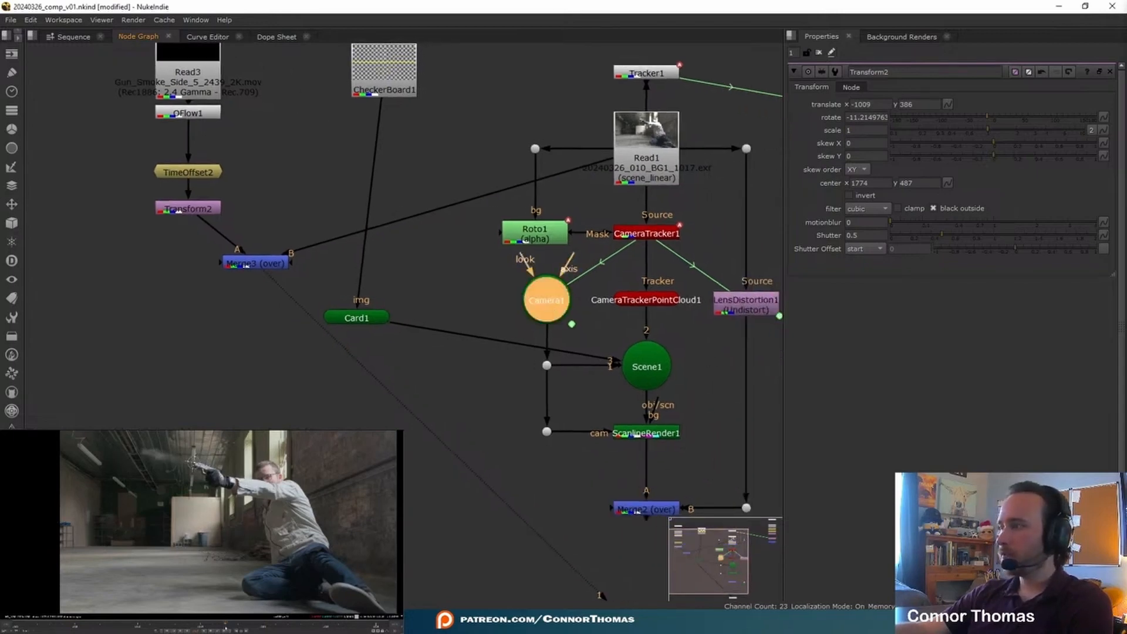
{"action": "middle_click_drag", "start_coordinate": [146, 468], "coordinate": [147, 492]}
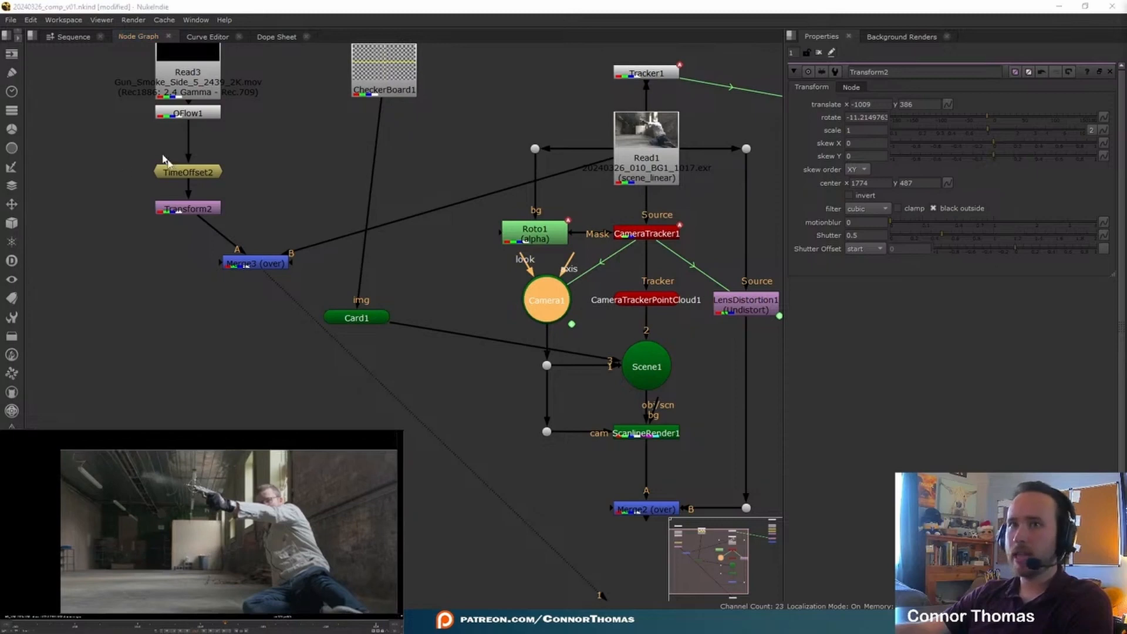
{"action": "left_click", "coordinate": [260, 261]}
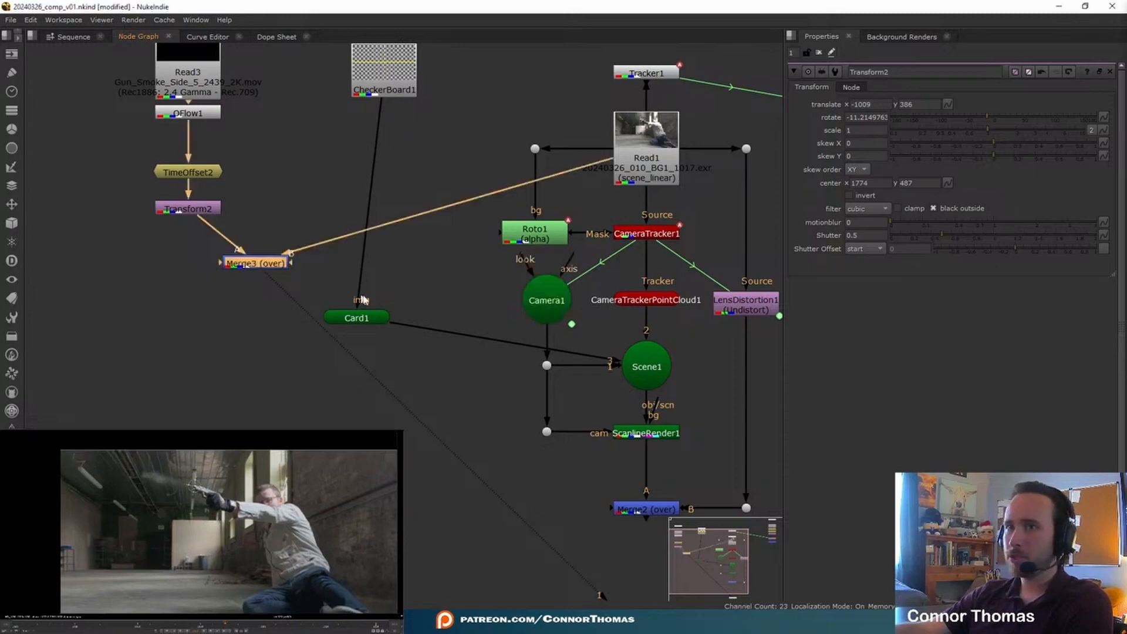
{"action": "key", "text": "Delete"}
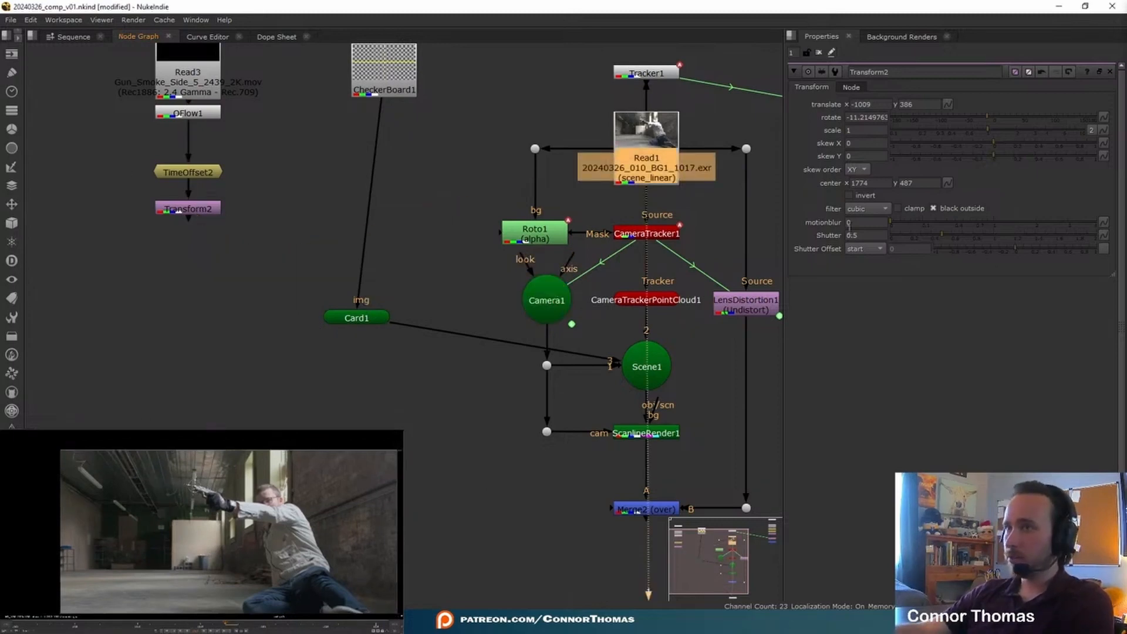
Step: Duplicate Camera1 beside the smoke branch and remove the animation from all of the copy's knobs at frame 1017
{"action": "double_click", "coordinate": [549, 308]}
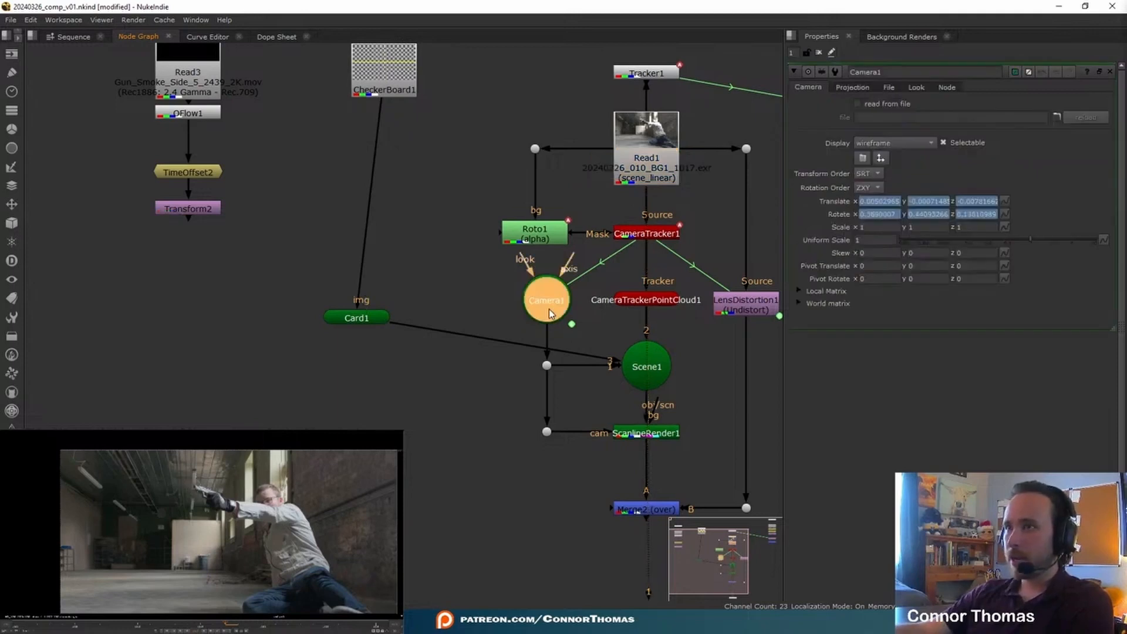
{"action": "left_click", "coordinate": [231, 298]}
{"action": "double_click", "coordinate": [231, 298]}
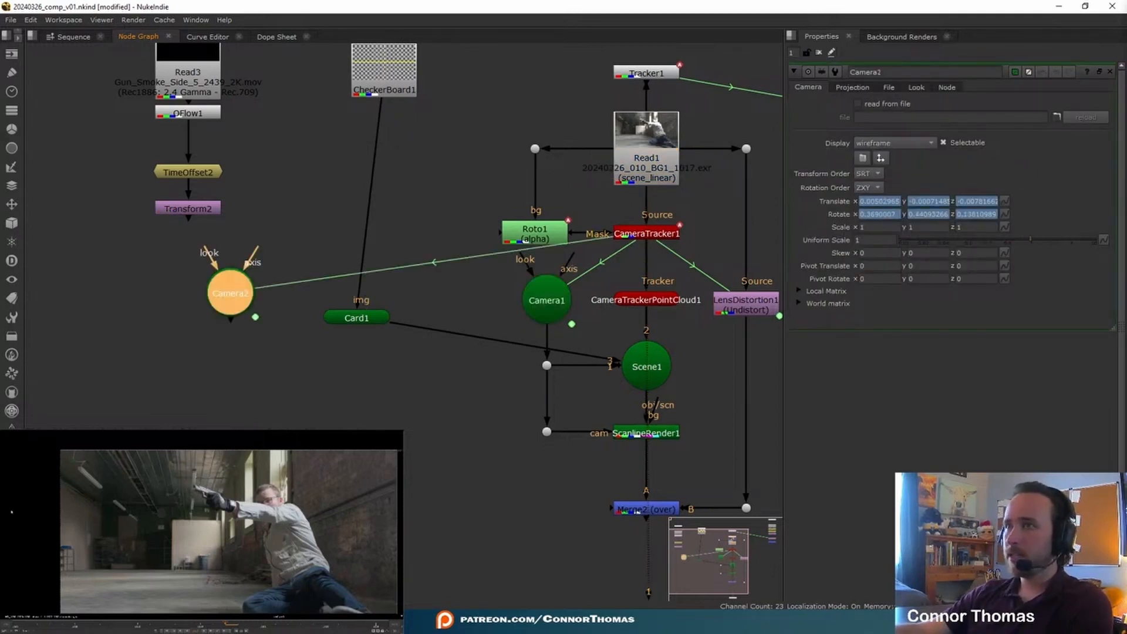
{"action": "right_click", "coordinate": [1020, 174]}
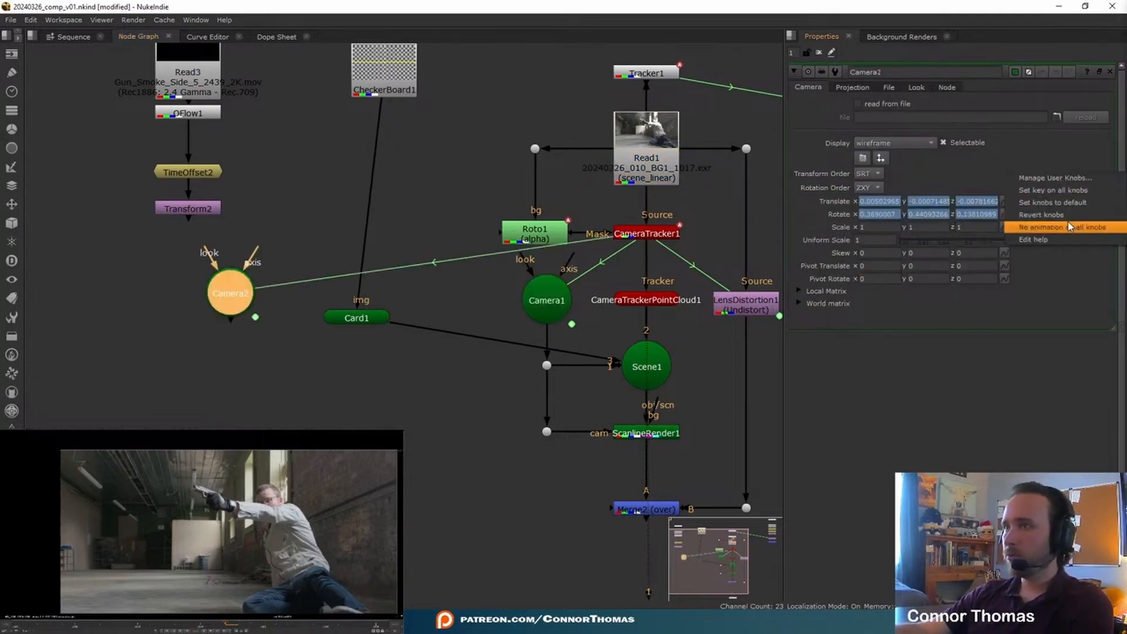
{"action": "left_click", "coordinate": [1075, 227]}
{"action": "left_click", "coordinate": [583, 323]}
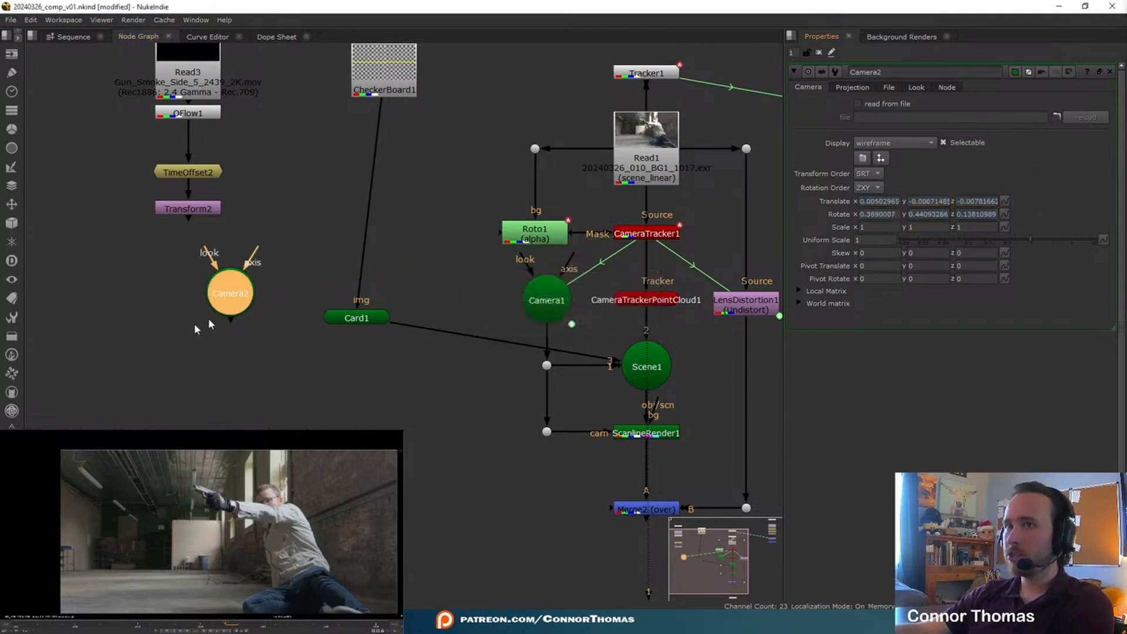
Step: Insert a Project3D node between CheckerBoard1 and Card1 and connect the frozen Camera2 to its cam input
{"action": "left_click", "coordinate": [313, 230]}
{"action": "key", "text": "Tab"}
{"action": "type", "text": "proj"}
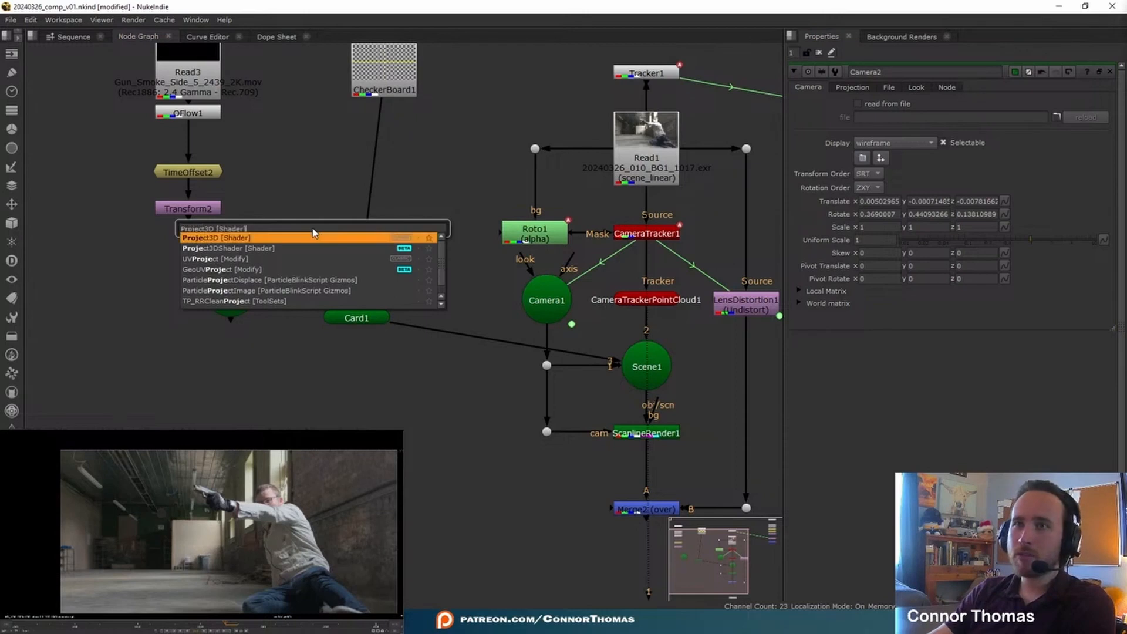
{"action": "key", "text": "Return"}
{"action": "left_click_drag", "start_coordinate": [313, 232], "coordinate": [234, 273]}
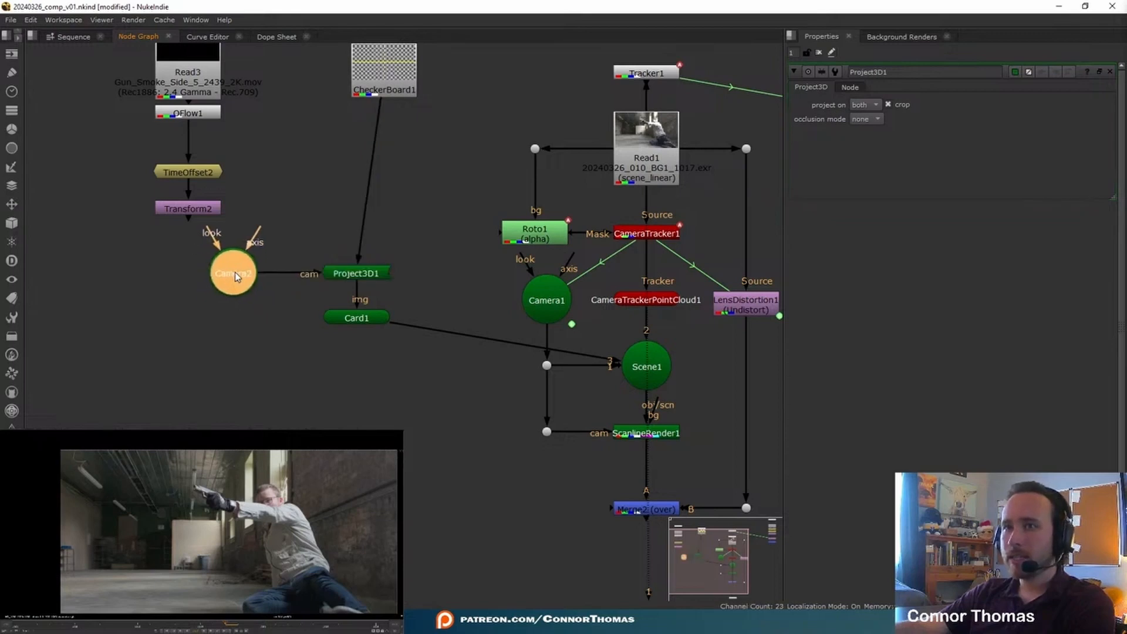
Step: Connect the smoke's Transform2 to Project3D1 in place of the checkerboard and move the smoke branch closer to the projection
{"action": "left_click_drag", "start_coordinate": [382, 118], "coordinate": [215, 209]}
{"action": "middle_click_drag", "start_coordinate": [259, 147], "coordinate": [269, 192]}
{"action": "left_click_drag", "start_coordinate": [121, 59], "coordinate": [276, 294]}
{"action": "left_click_drag", "start_coordinate": [204, 259], "coordinate": [300, 248]}
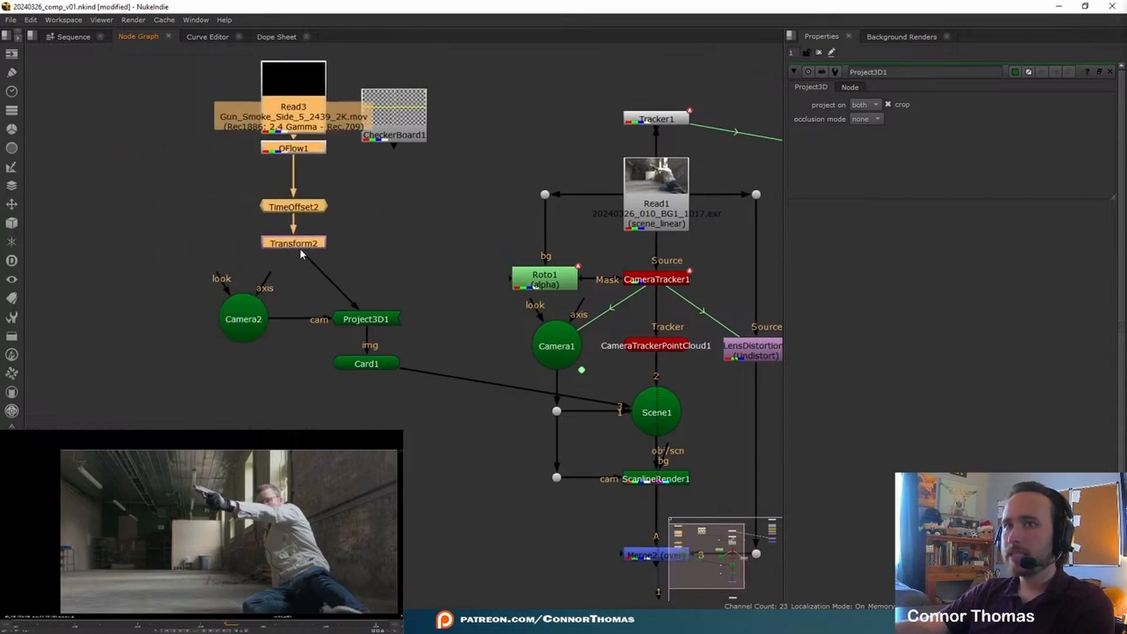
Step: Delete the CheckerBoard1 node and line up the smoke branch directly above Project3D1
{"action": "left_click", "coordinate": [408, 139]}
{"action": "key", "text": "Delete"}
{"action": "left_click_drag", "start_coordinate": [214, 48], "coordinate": [428, 271]}
{"action": "left_click_drag", "start_coordinate": [317, 245], "coordinate": [389, 258]}
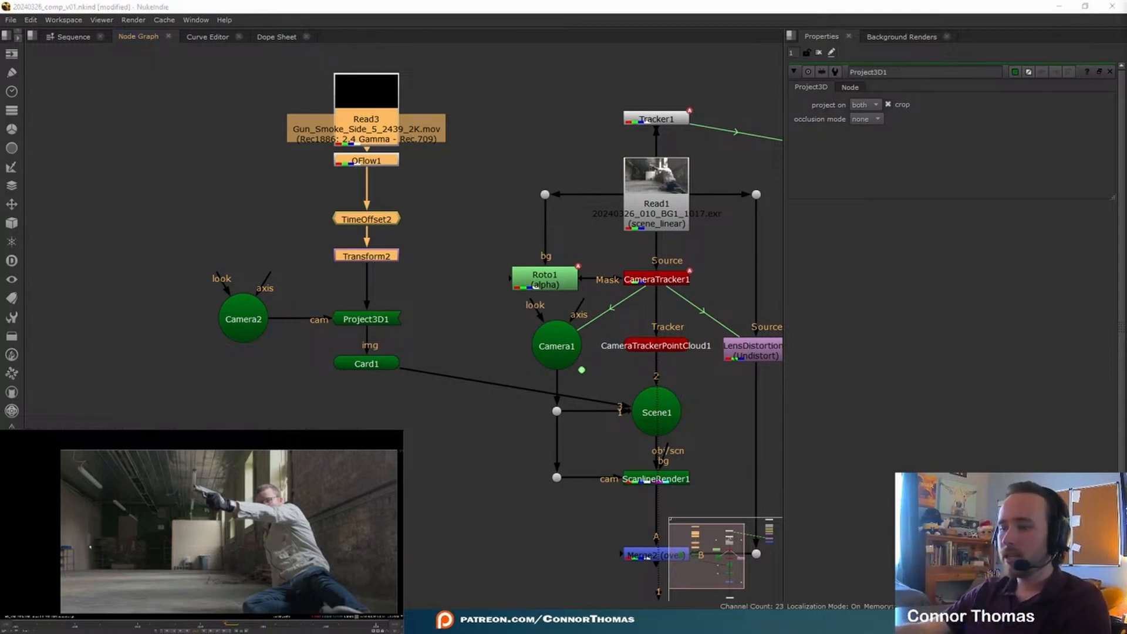
Step: Open the frozen Camera2's properties and view the output of the Merge2 node
{"action": "key", "text": "f"}
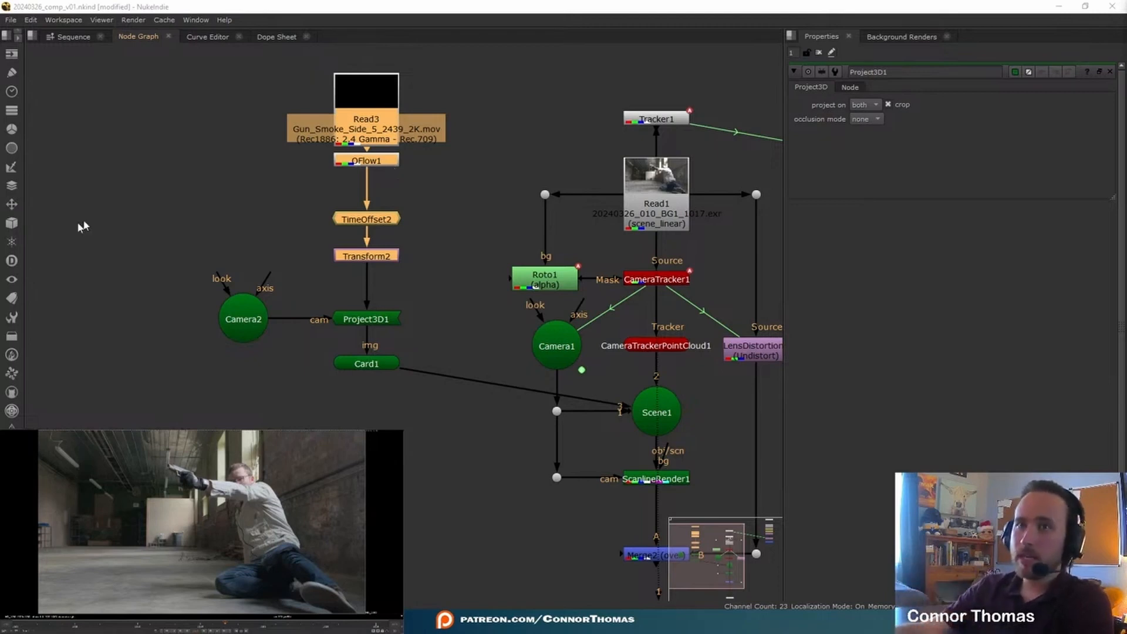
{"action": "double_click", "coordinate": [257, 310]}
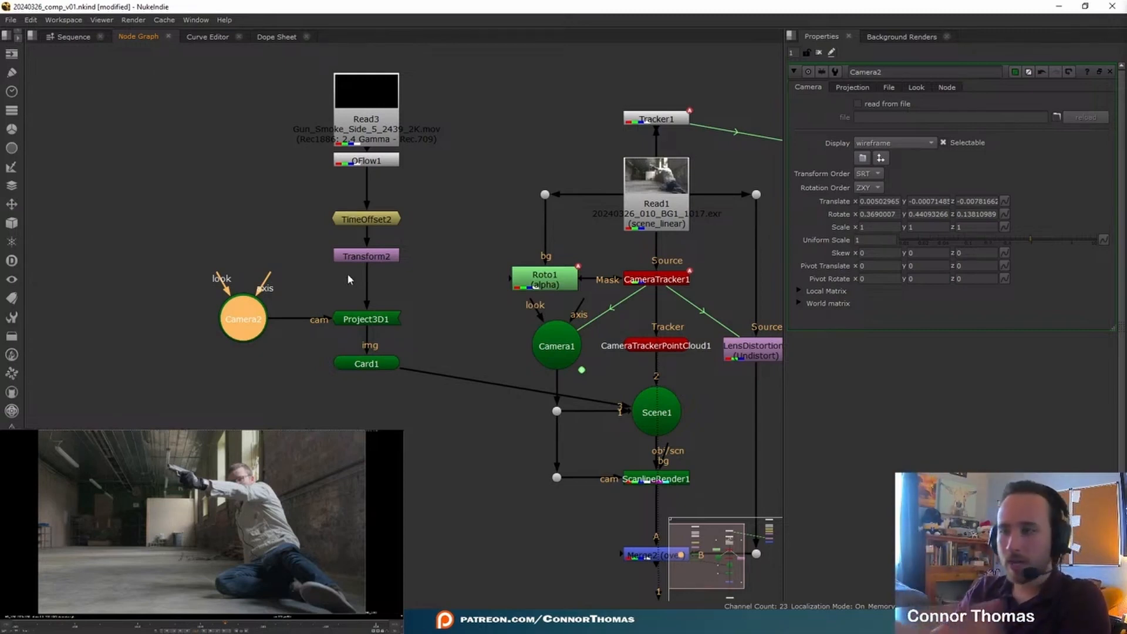
{"action": "middle_click_drag", "start_coordinate": [608, 422], "coordinate": [486, 341]}
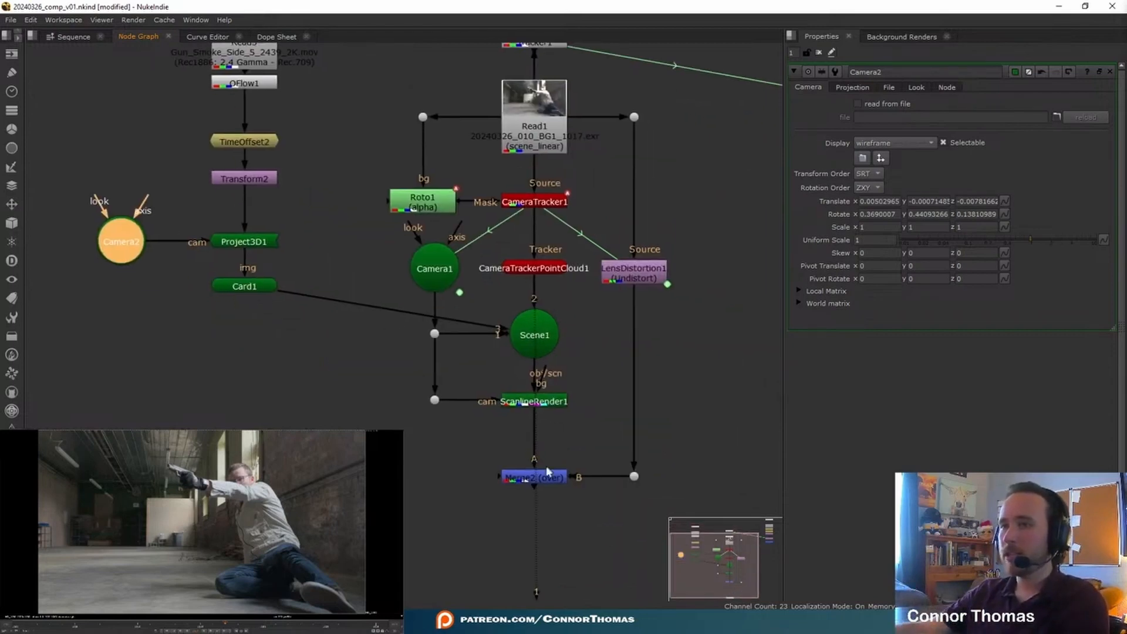
{"action": "left_click", "coordinate": [546, 475]}
{"action": "key", "text": "1"}
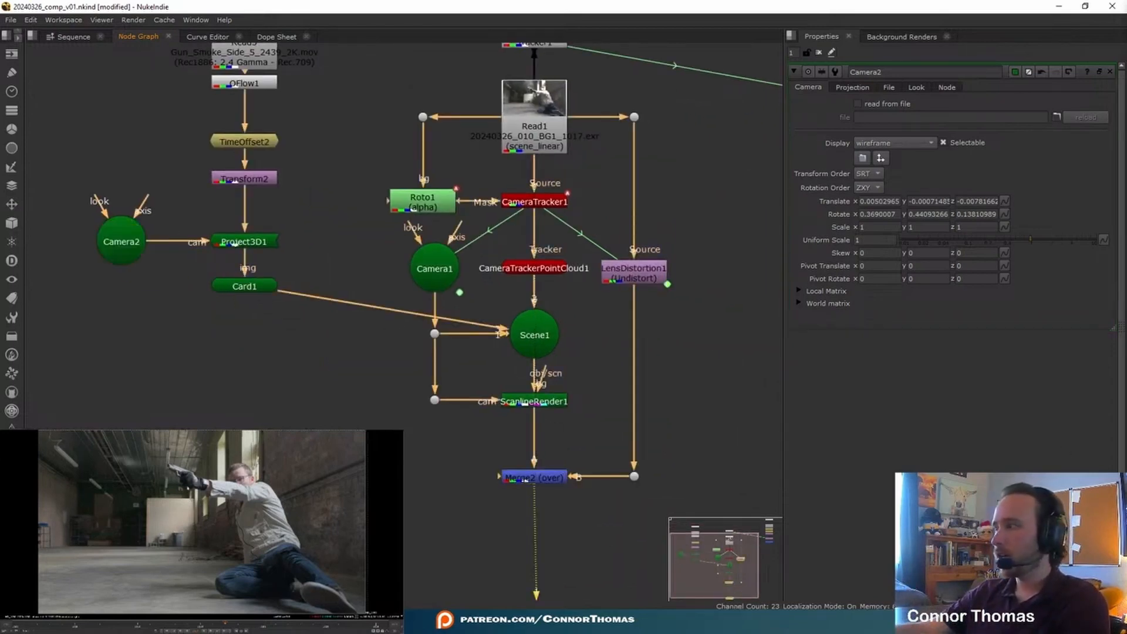
Step: Adjust the projected smoke with Transform2 to a translate of -995, 410 and a rotation of about -18.4, and close its properties
{"action": "middle_click_drag", "start_coordinate": [270, 193], "coordinate": [317, 284]}
{"action": "double_click", "coordinate": [304, 270]}
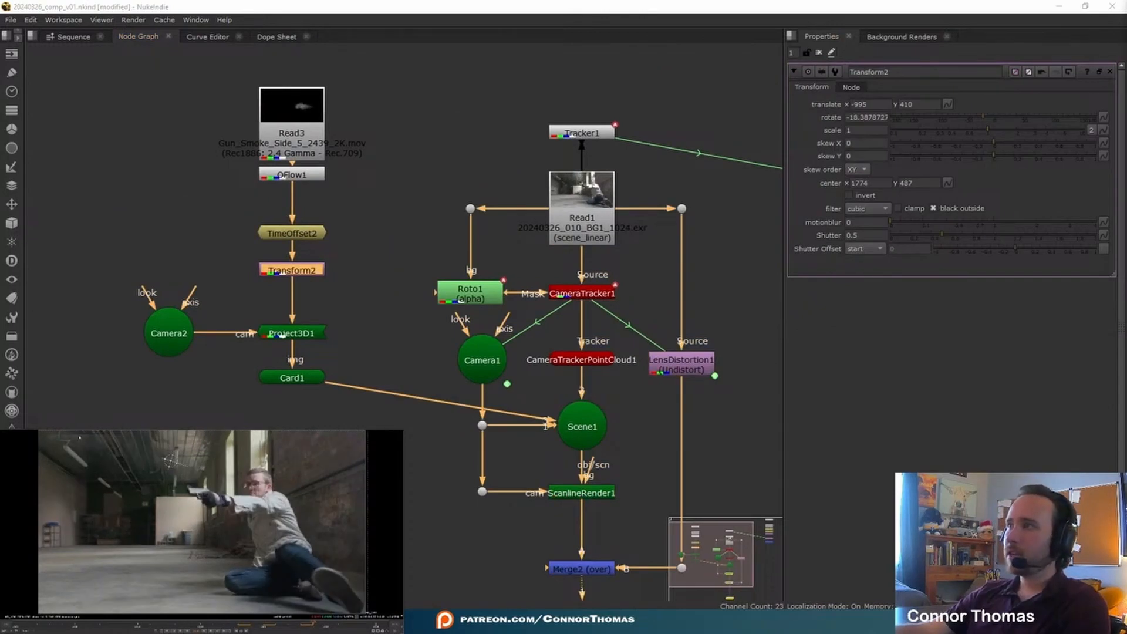
{"action": "left_click", "coordinate": [820, 52]}
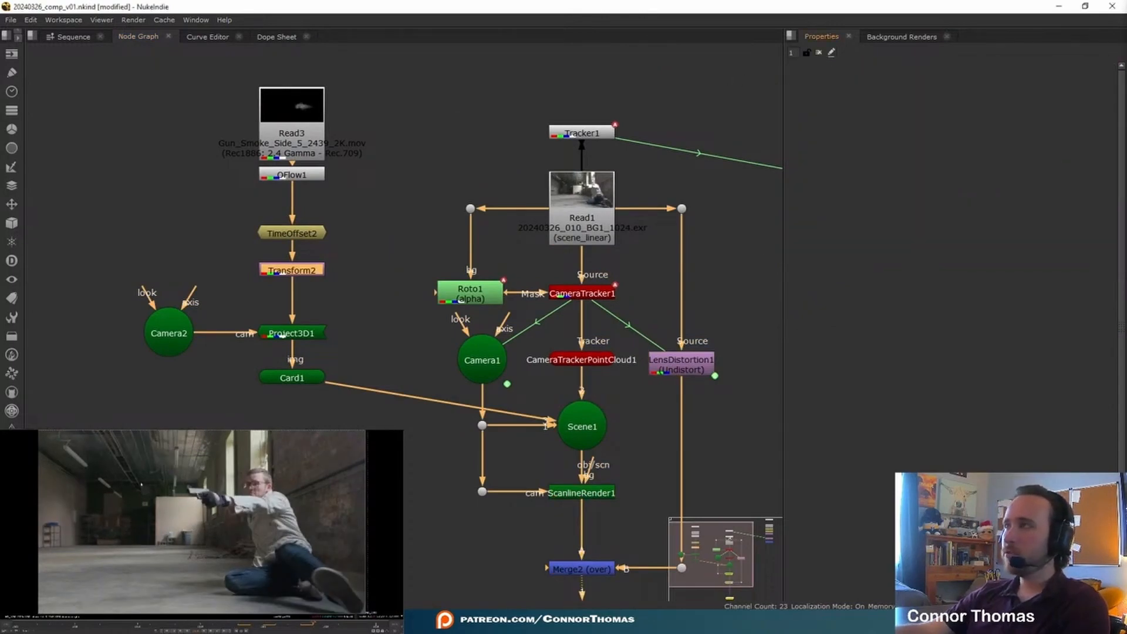
Step: Turn off crop on Project3D1 and close its properties
{"action": "double_click", "coordinate": [313, 338]}
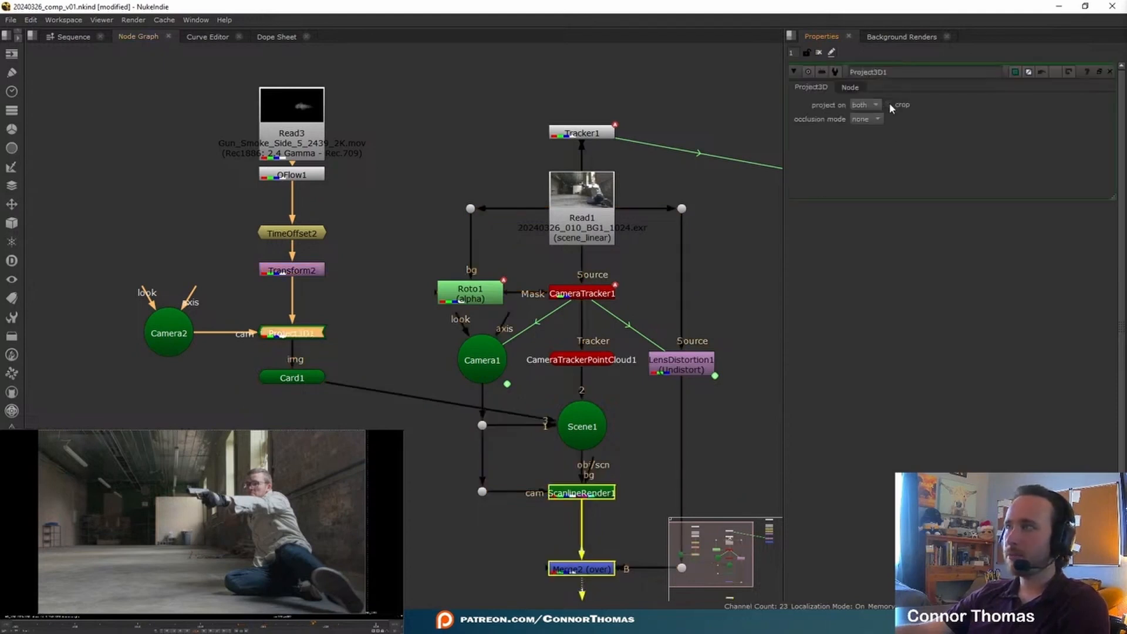
{"action": "left_click", "coordinate": [820, 53]}
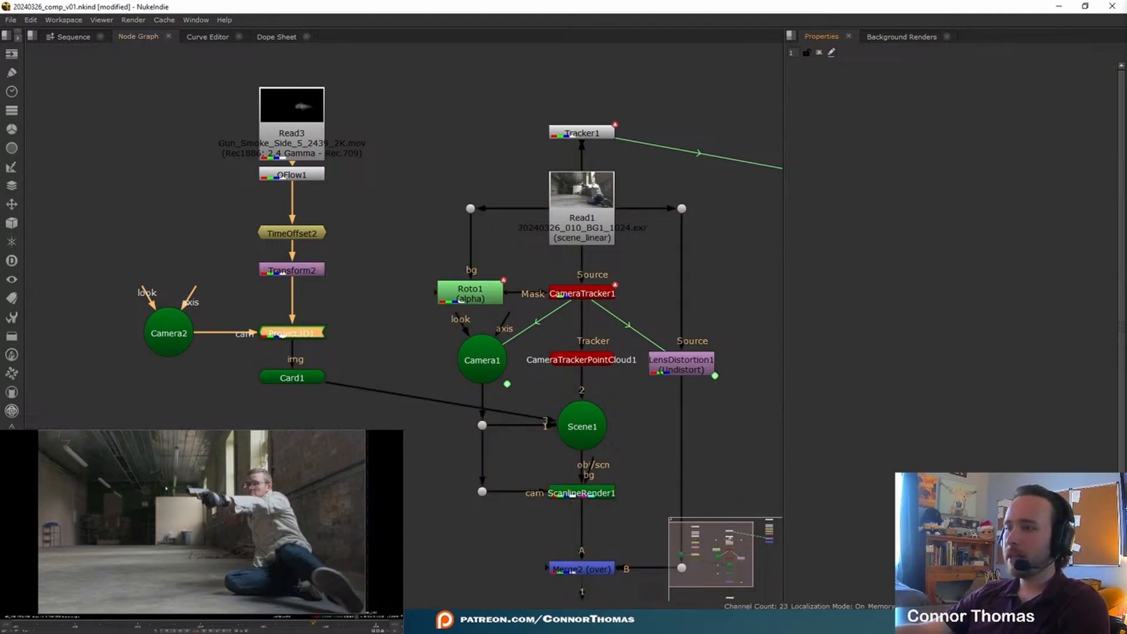